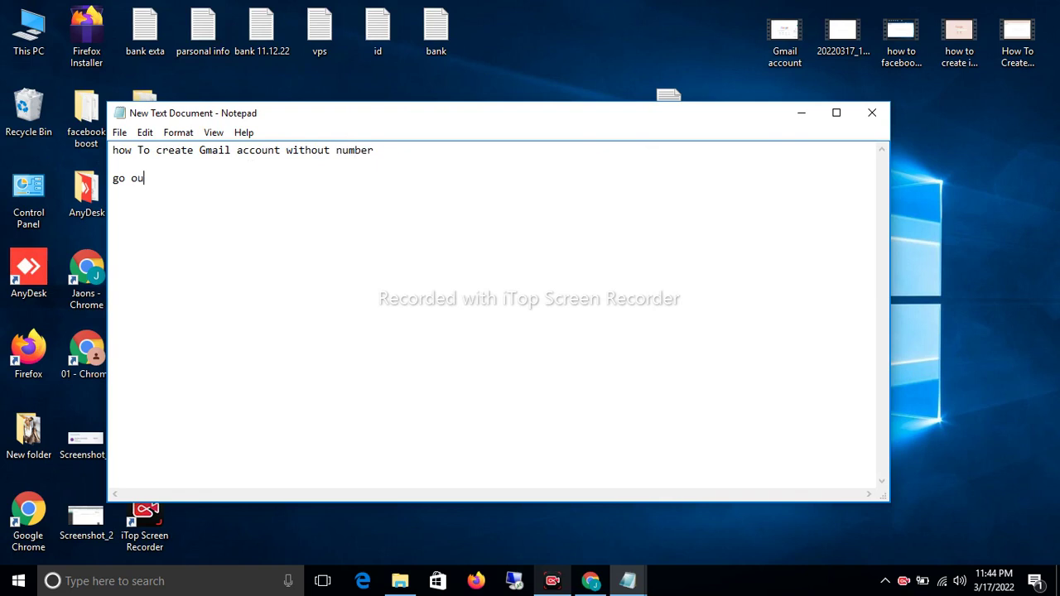
Finish the Notepad line 'go our gmail' and switch back to Chrome
type("r gmail")
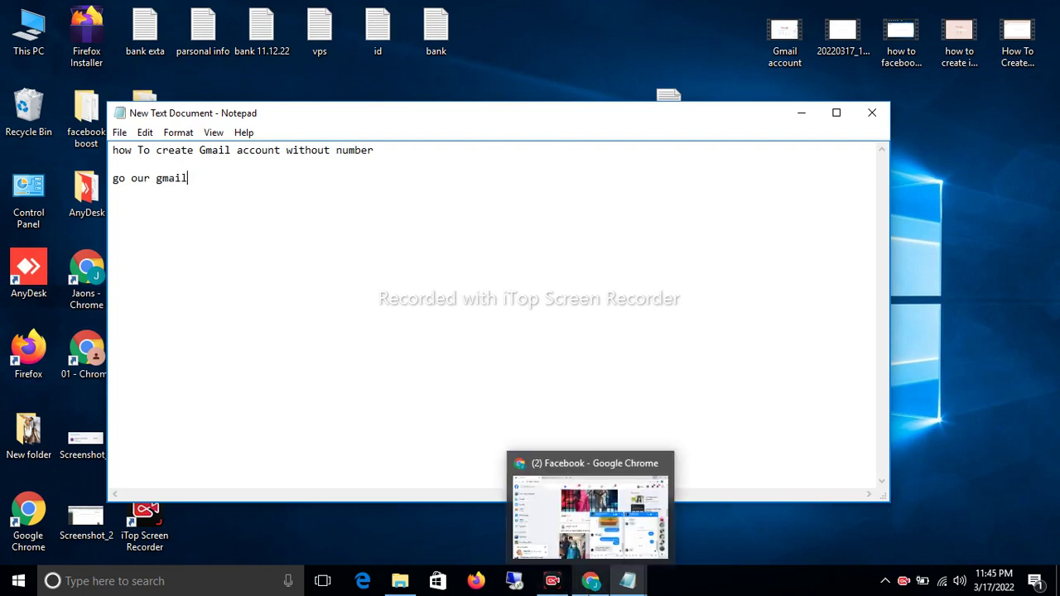
left_click(590, 582)
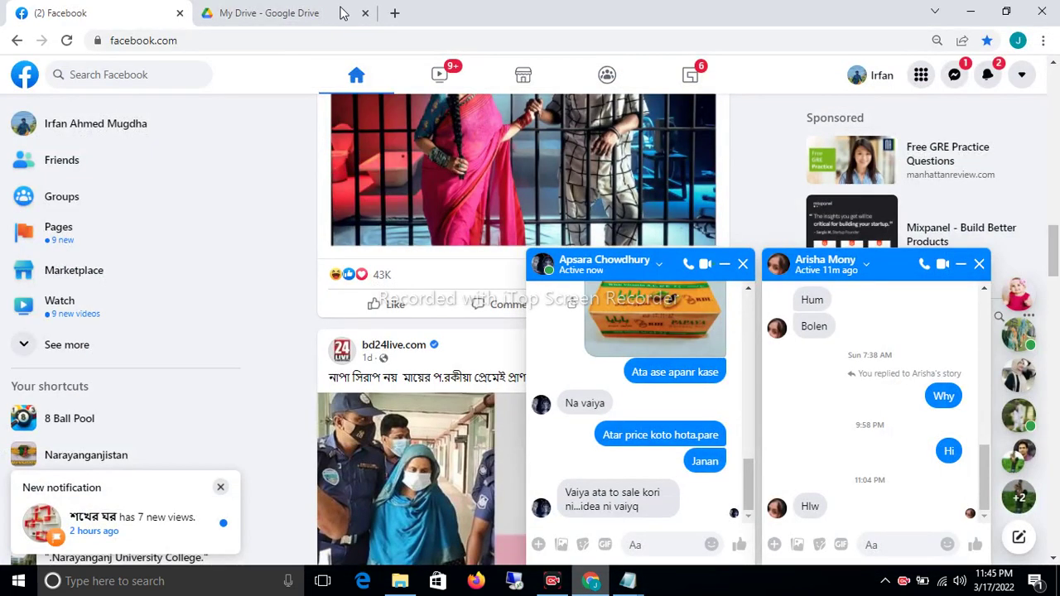
In a new Chrome tab, reach the Google sign-in page for adding another account
left_click(342, 13)
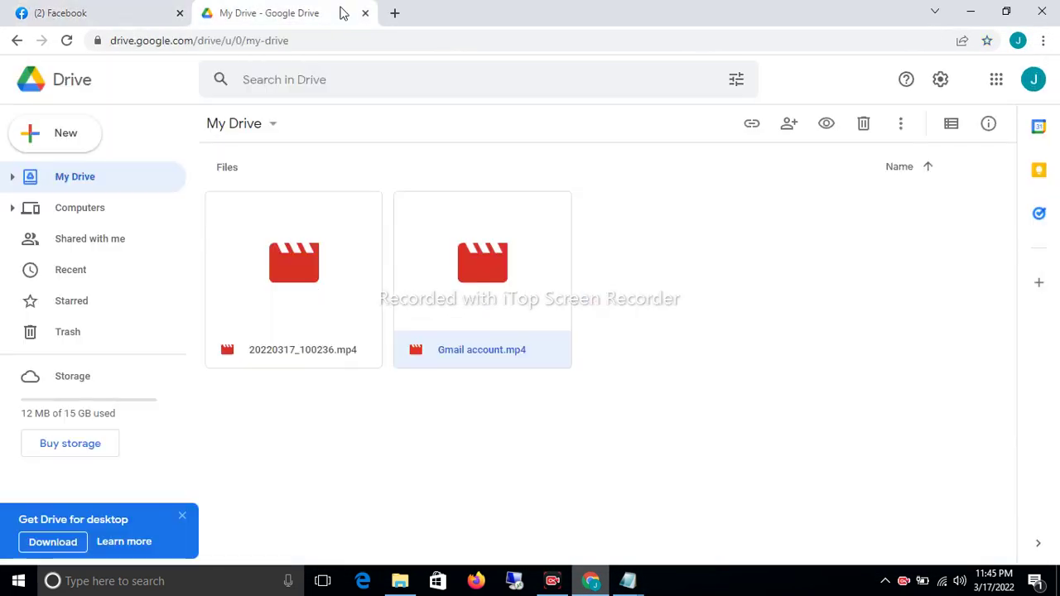
left_click(395, 13)
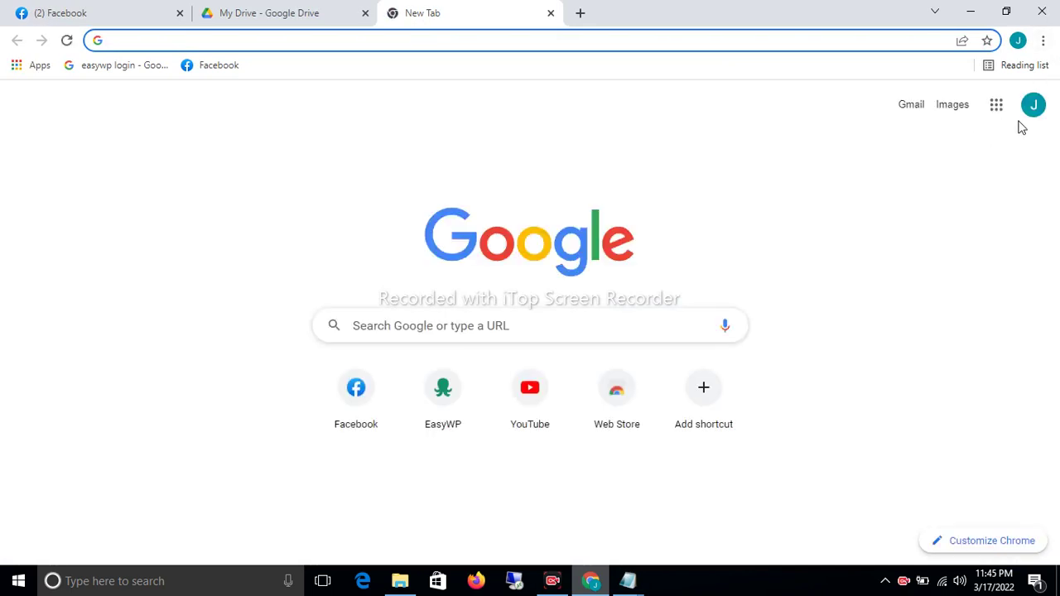
left_click(1042, 111)
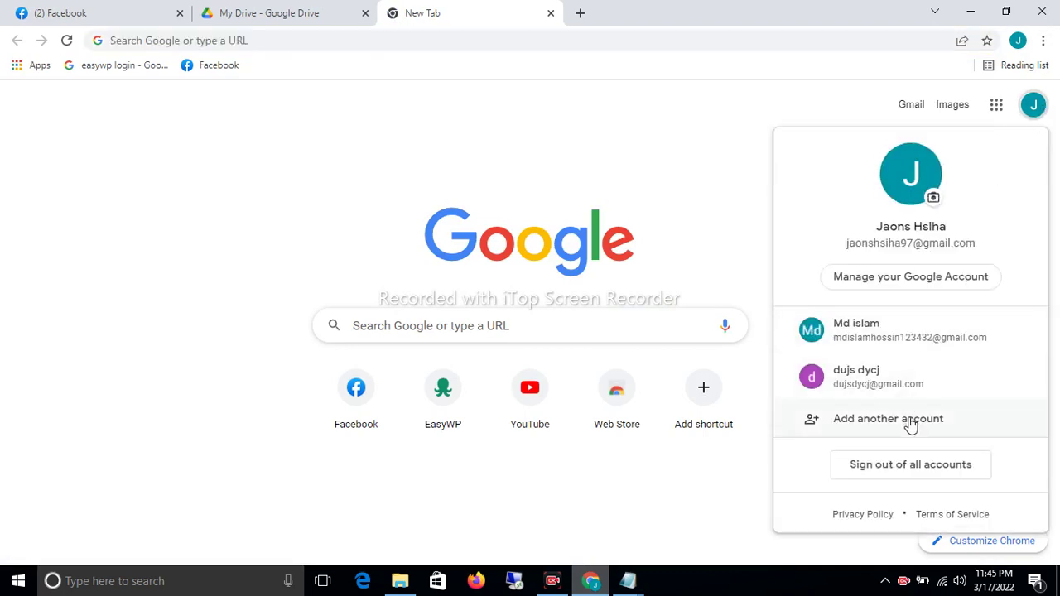
left_click(909, 426)
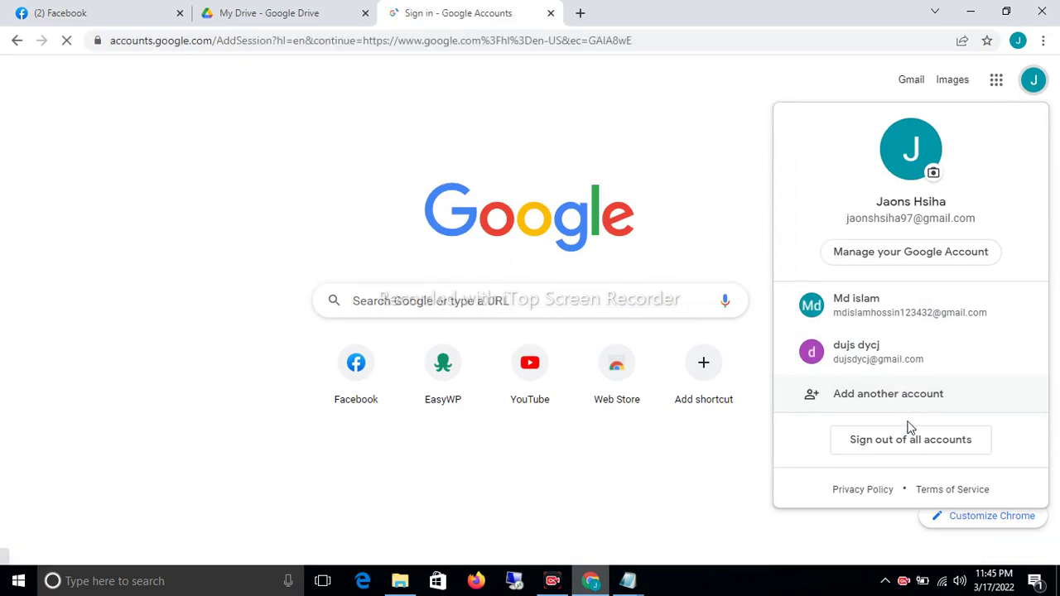
left_click(647, 585)
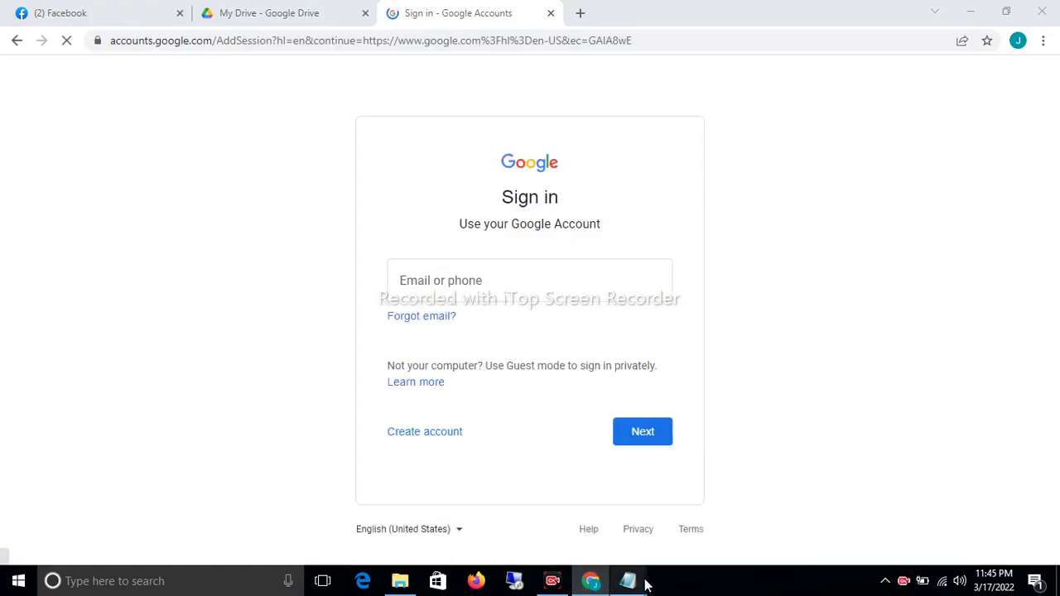
Add the line 'add another account' beneath 'go our gmail' in the Notepad notes
mouse_move(647, 585)
left_click(675, 531)
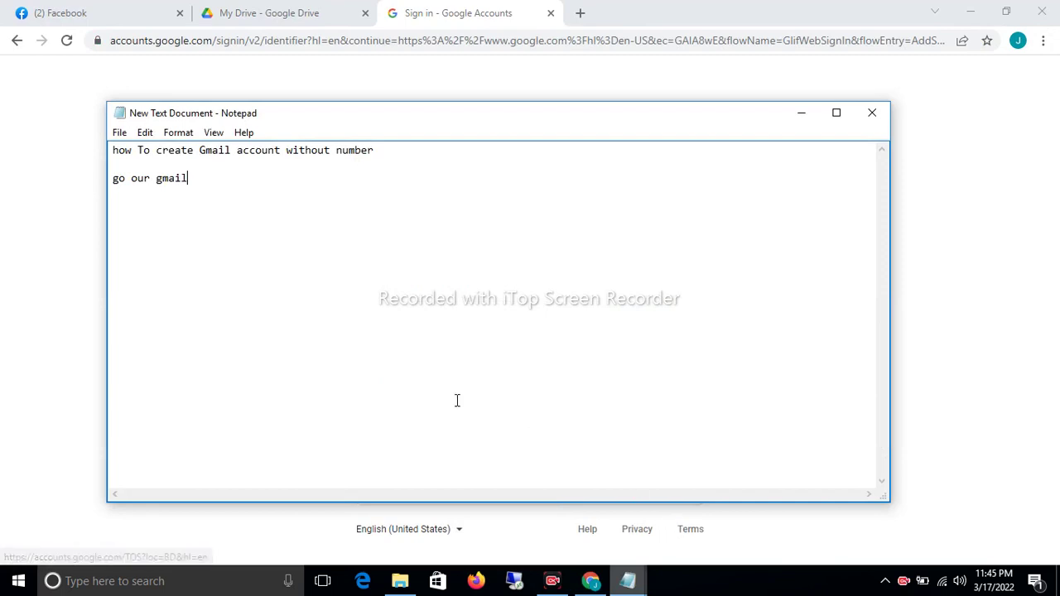
key("Return")
key("Return")
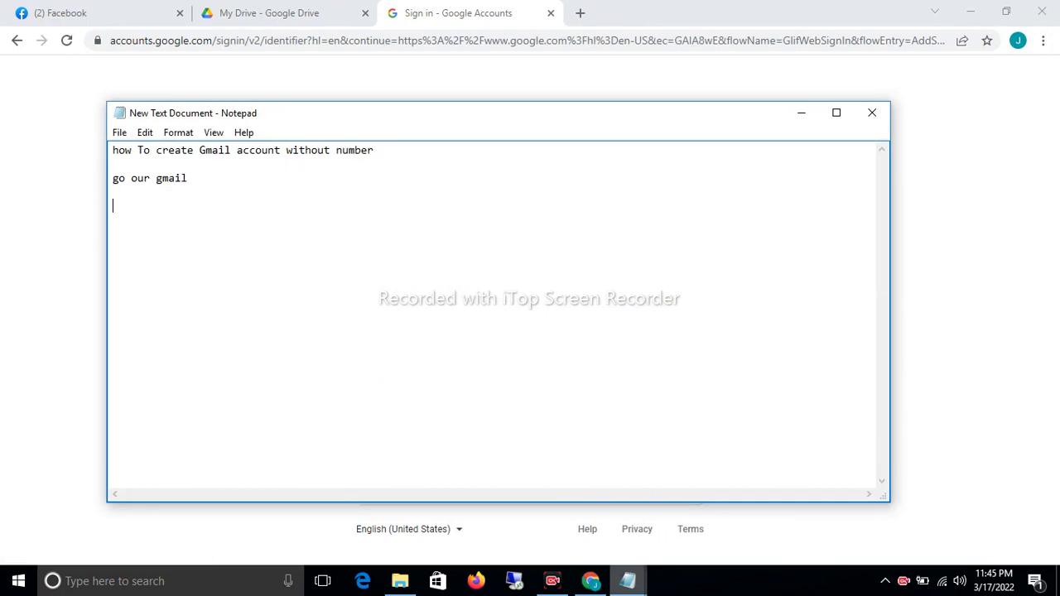
type("add another account")
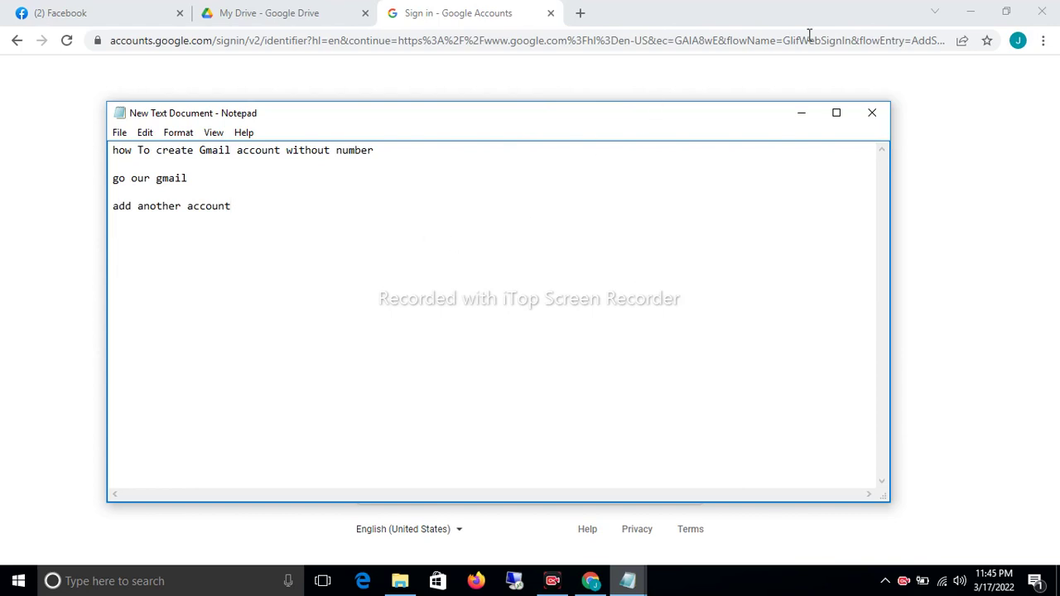
Start creating a Google account for myself and enter the first and last name
left_click(801, 113)
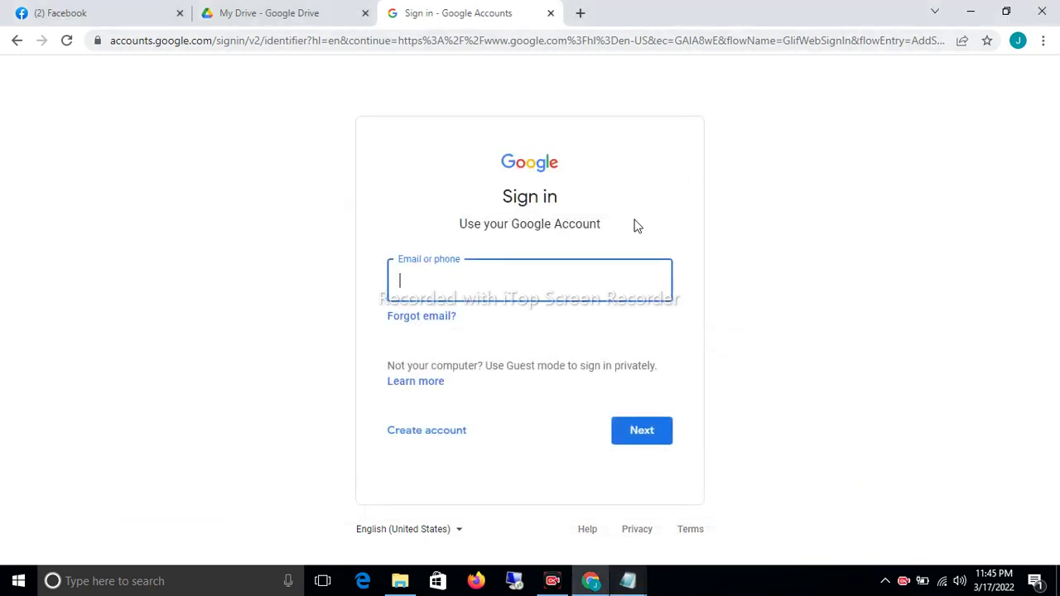
left_click(424, 441)
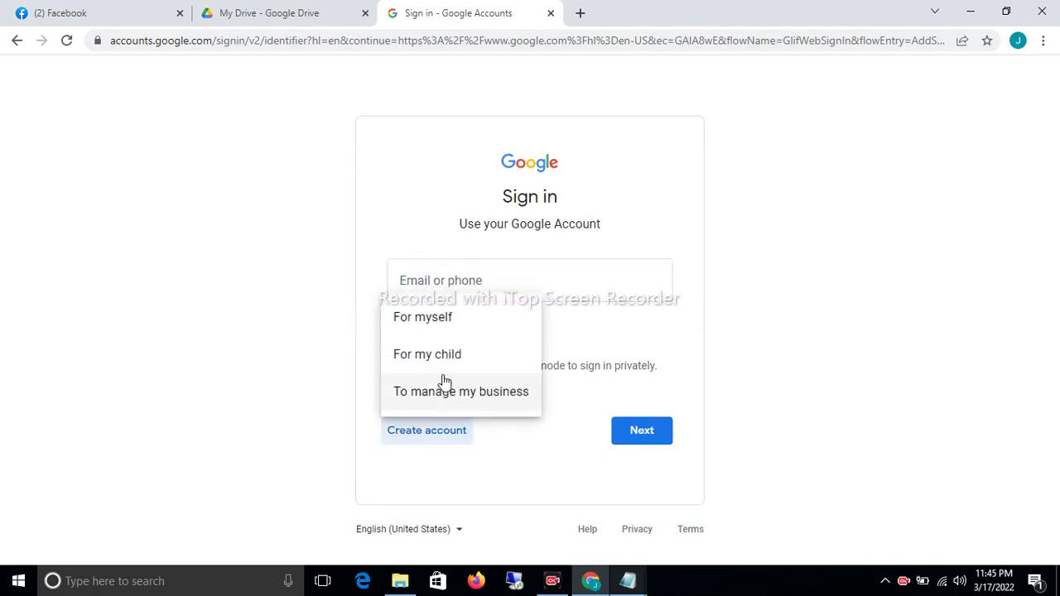
left_click(442, 317)
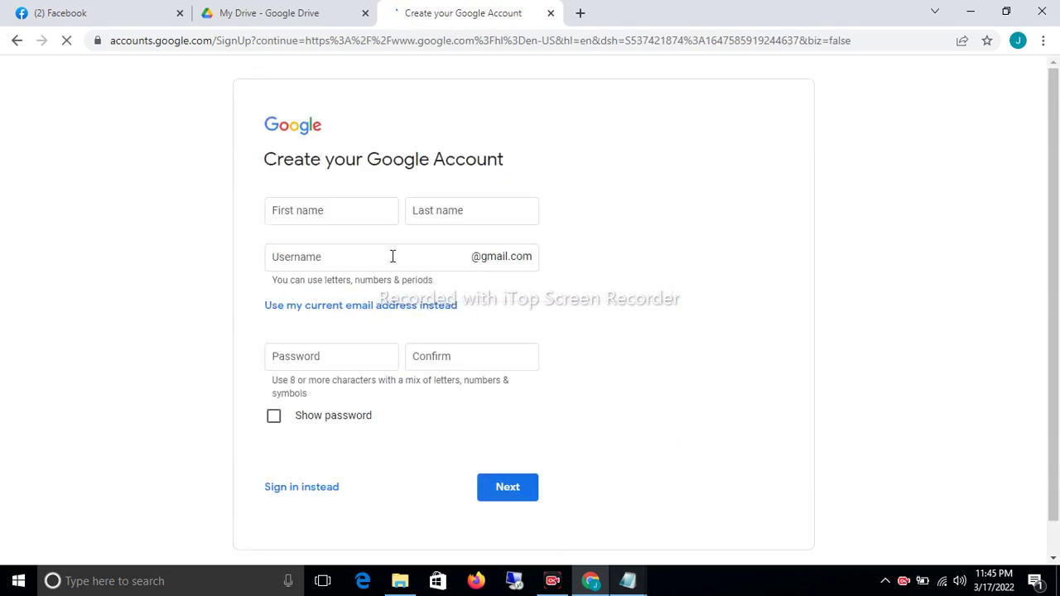
left_click(372, 217)
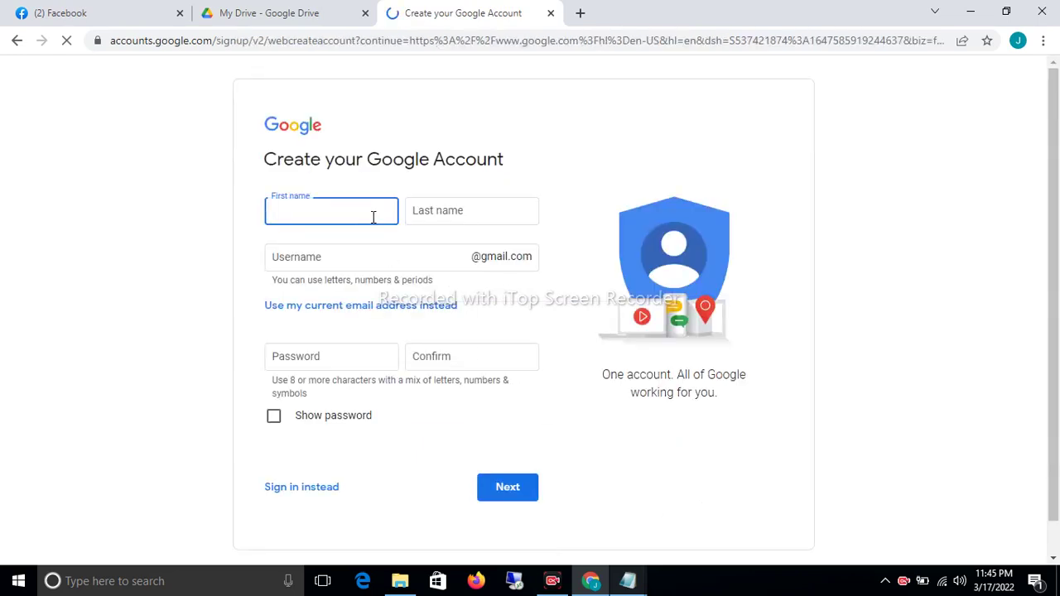
type("Md")
left_click(446, 214)
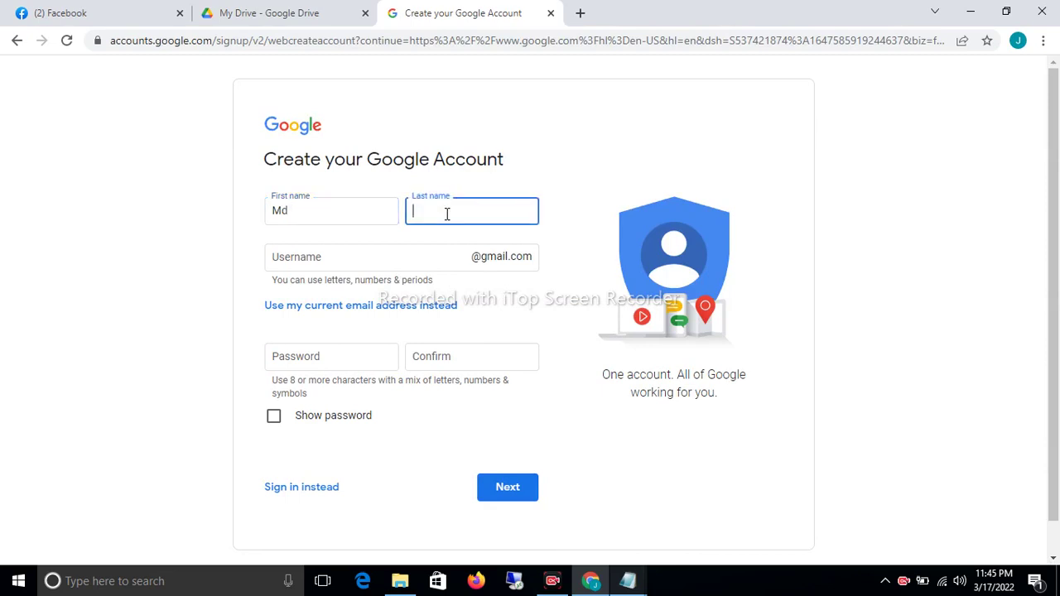
type("All")
Enter a username, then set and confirm the account password
left_click(419, 262)
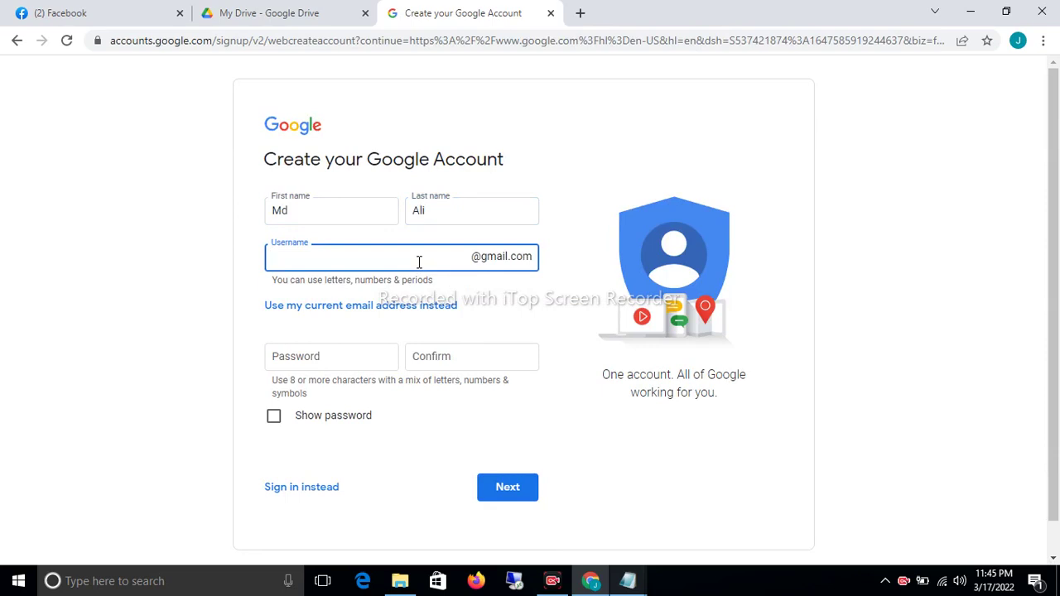
left_click(347, 357)
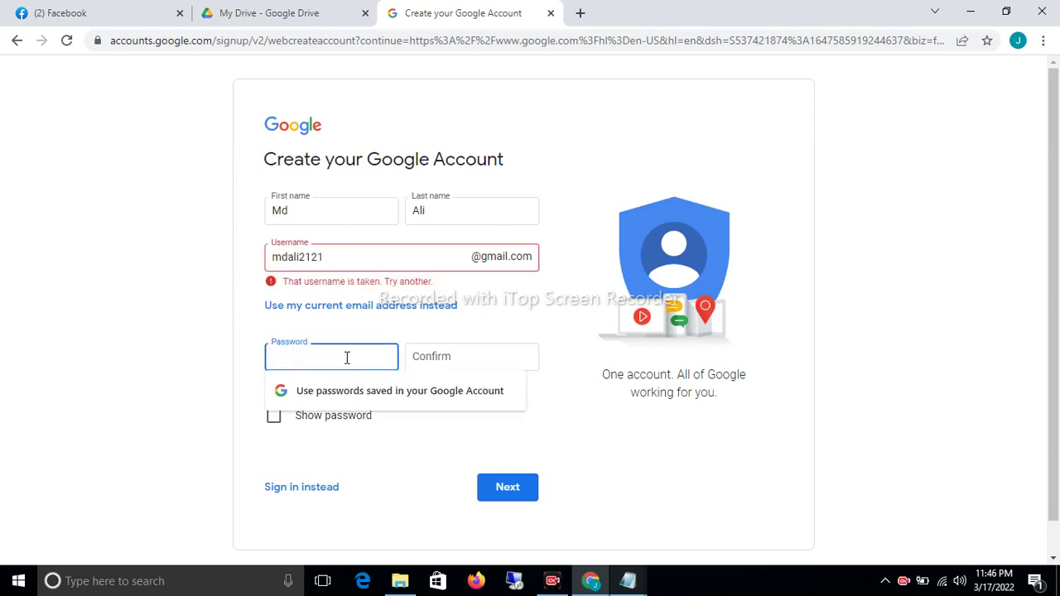
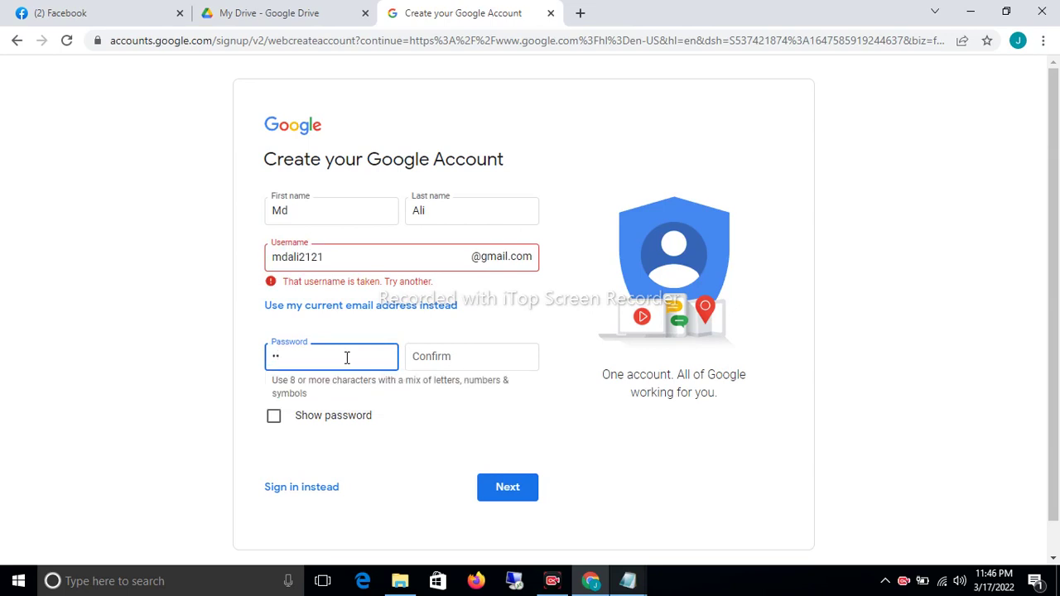
left_click(430, 356)
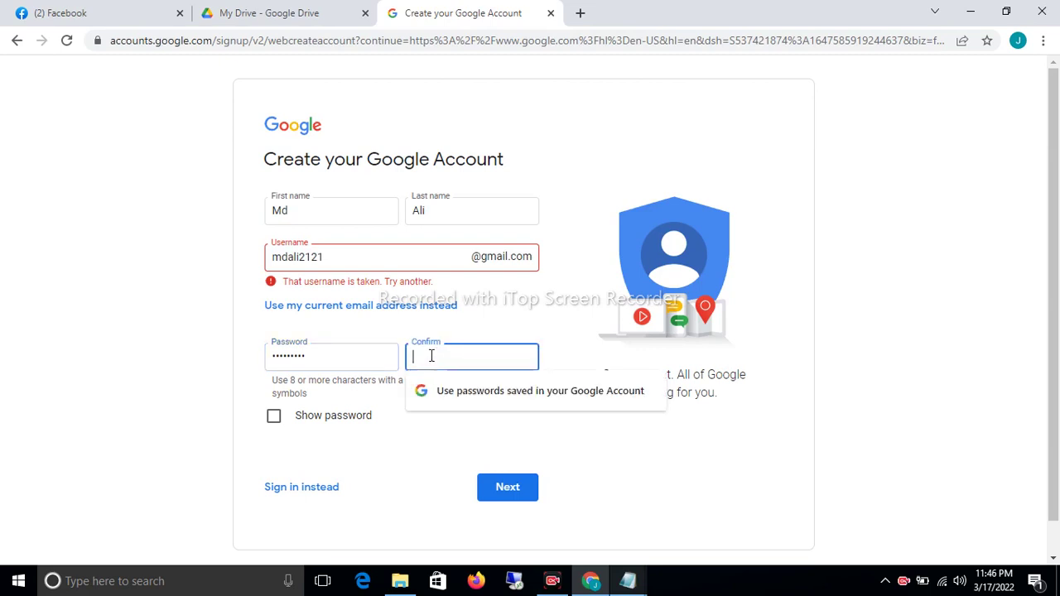
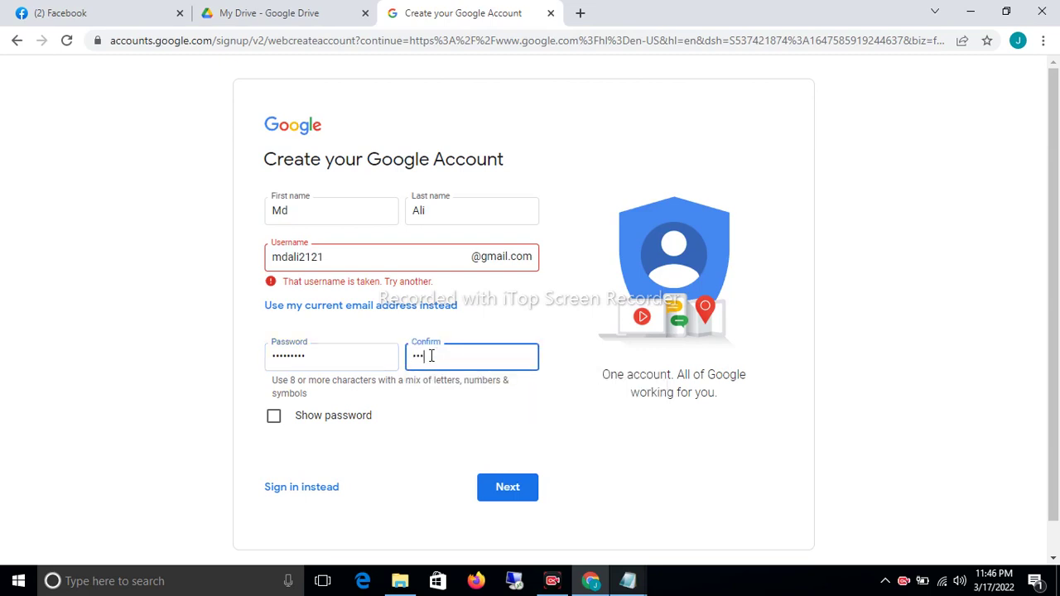
Replace the taken username with a longer one and bring Notepad back to front
left_click(363, 262)
double_click(340, 258)
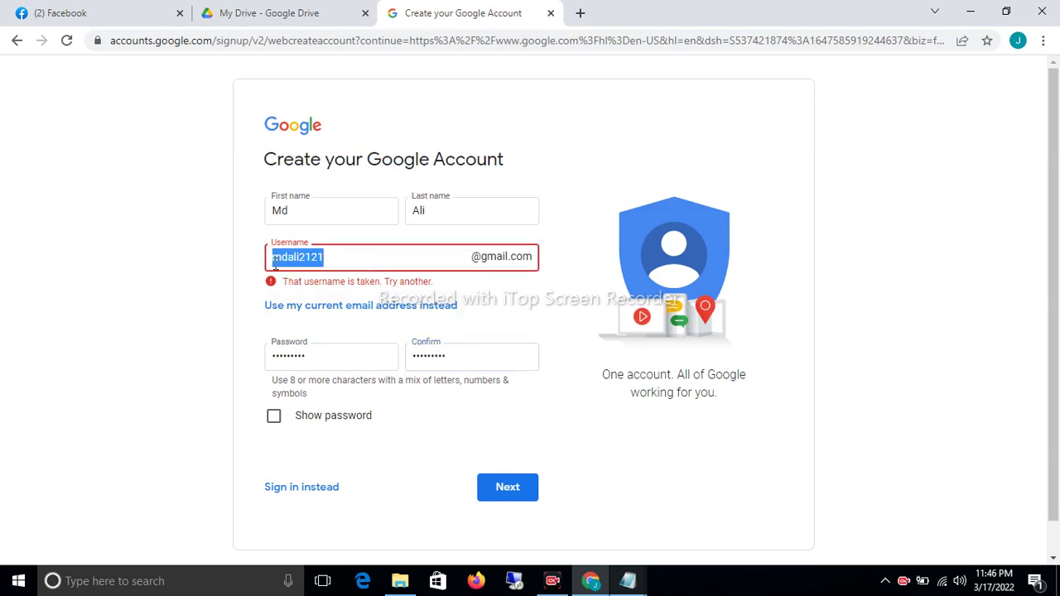
key("BackSpace")
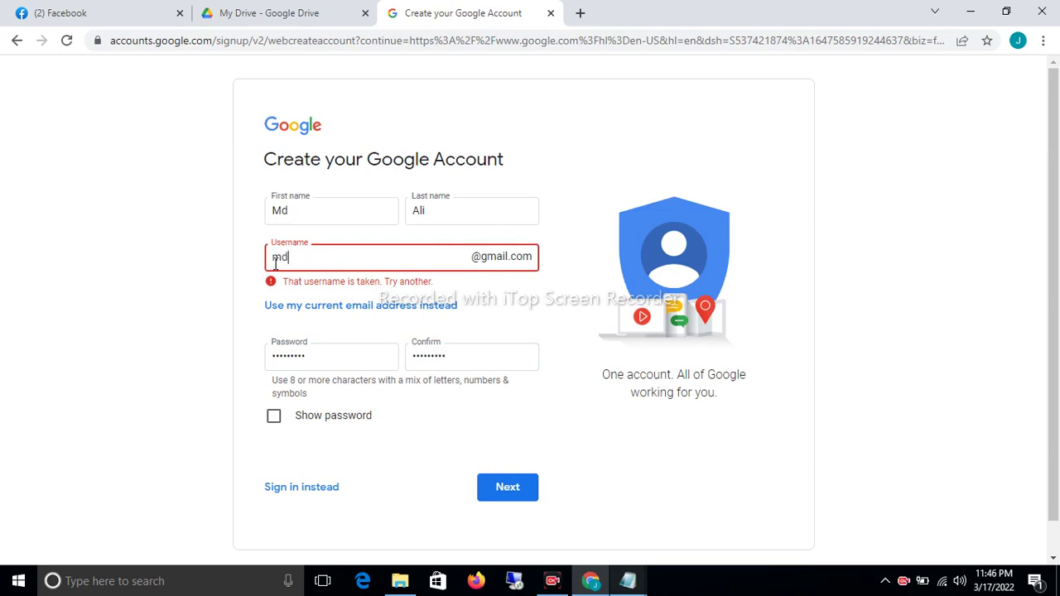
mouse_move(627, 581)
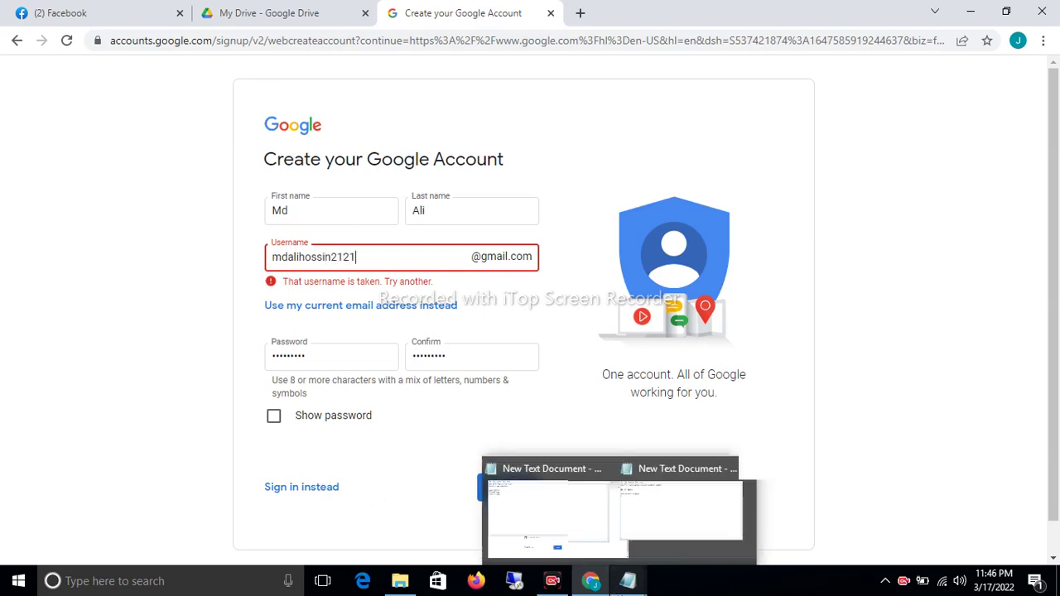
left_click(743, 546)
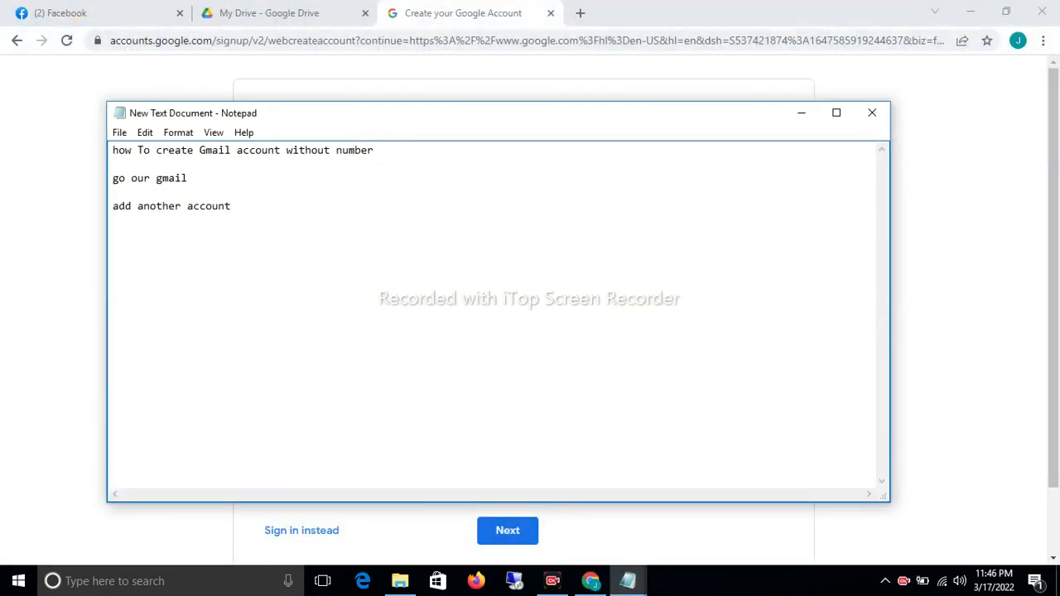
Note 'set first name last name', 'mail adress' and 'password' on new lines, then minimize Notepad
key("Return")
key("Return")
type("set first name last nam")
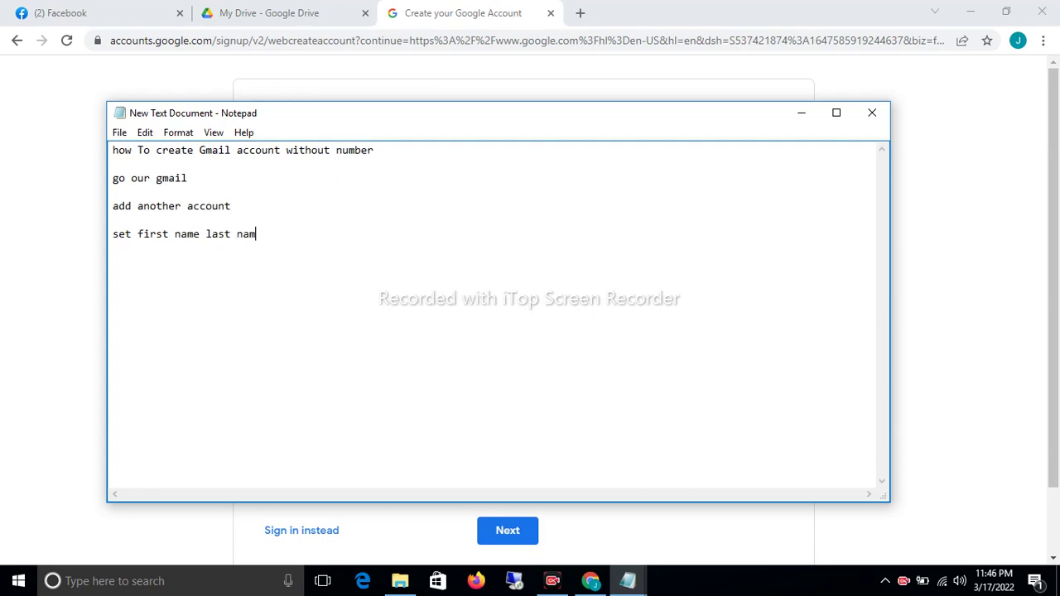
type("e")
key("Return")
type("mail adress")
key("Return")
type("password")
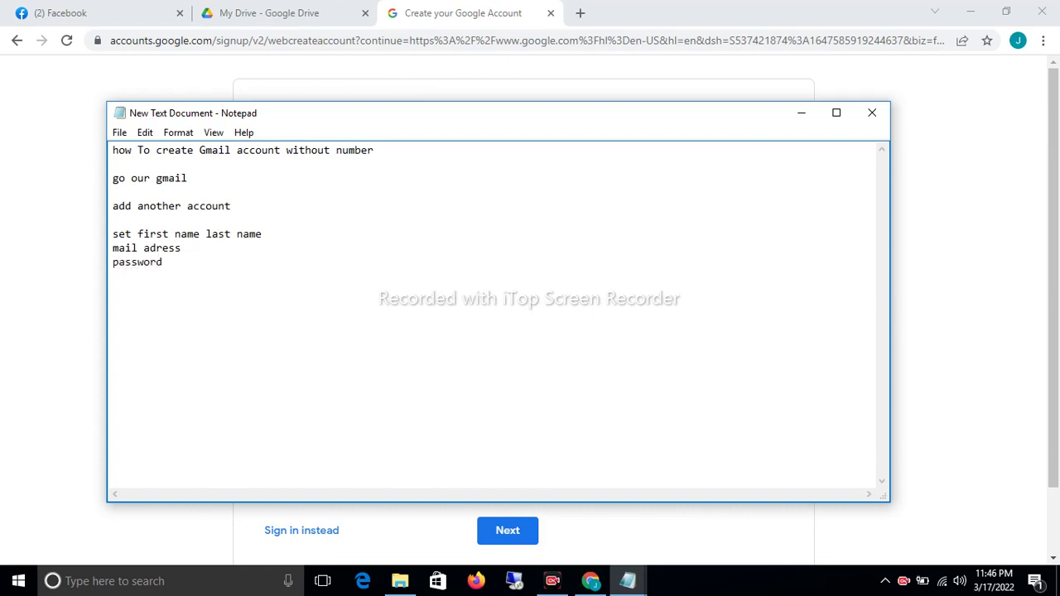
left_click(799, 114)
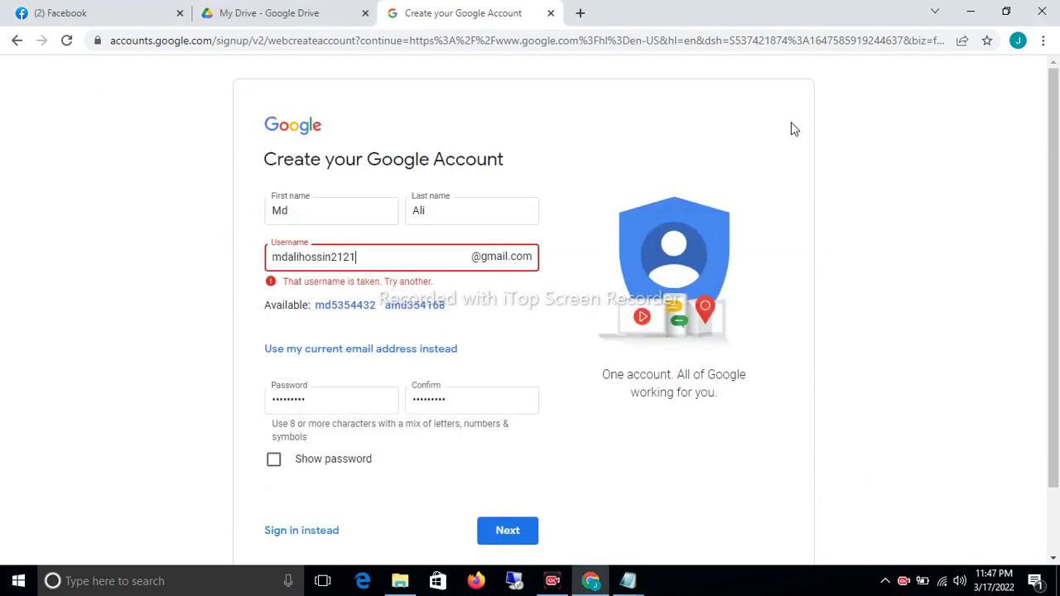
After the username is rejected, change its ending to an available one and continue
left_click(505, 528)
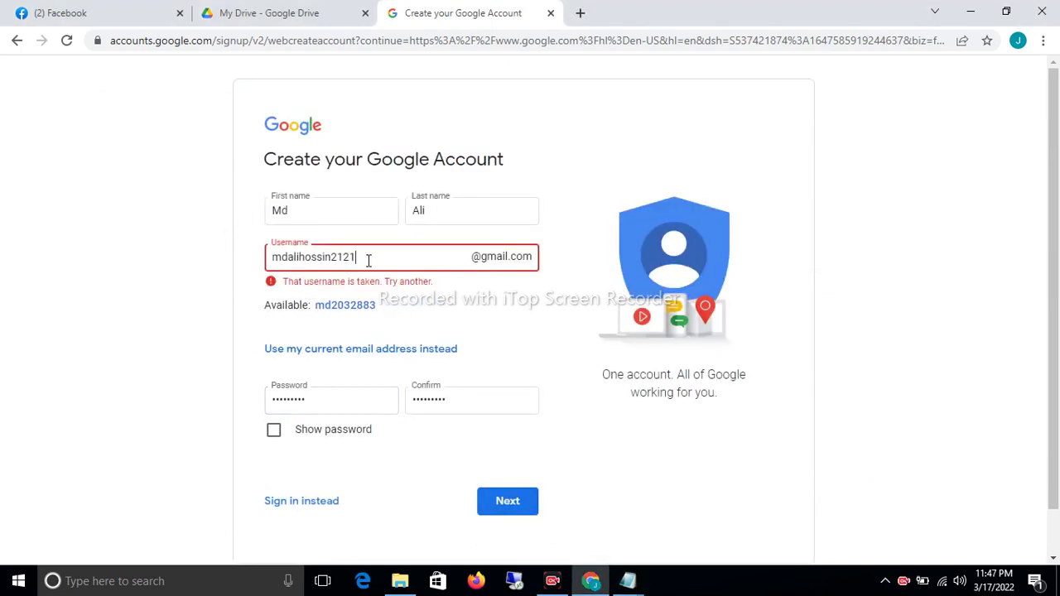
key("BackSpace")
key("BackSpace")
key("BackSpace")
key("BackSpace")
key("BackSpace")
key("BackSpace")
key("BackSpace")
key("BackSpace")
key("BackSpace")
key("BackSpace")
key("BackSpace")
left_click(494, 501)
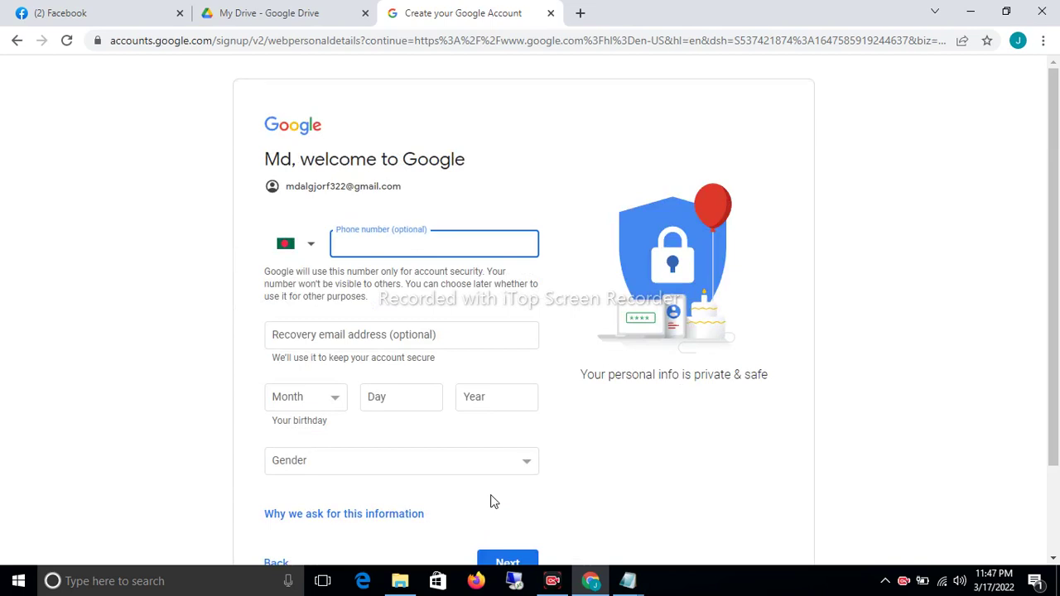
mouse_move(590, 580)
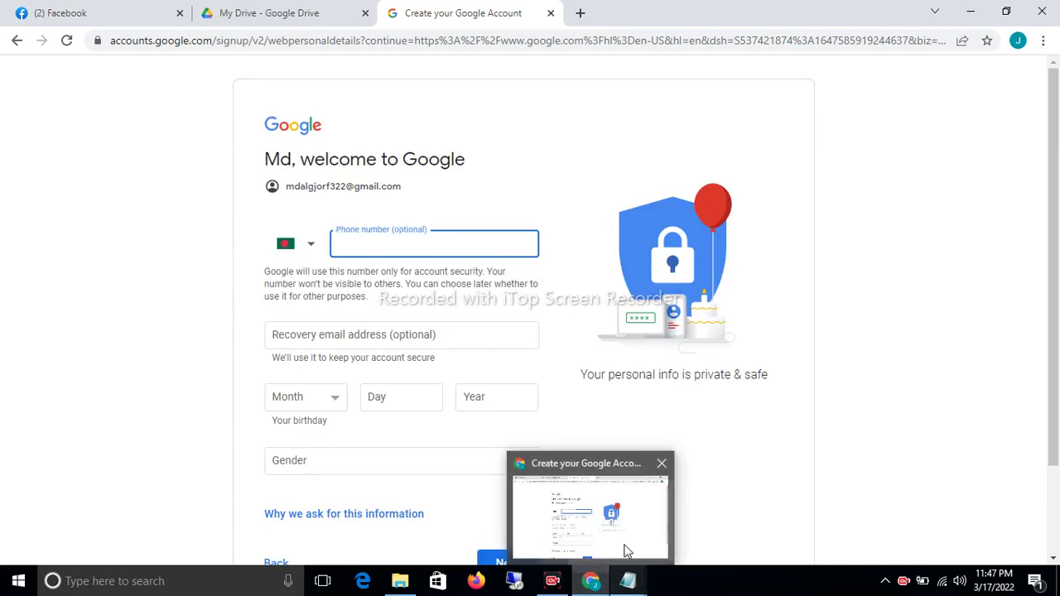
Open Google's explanation of why personal info is requested, then return to the form
scroll(347, 354, "down", 1)
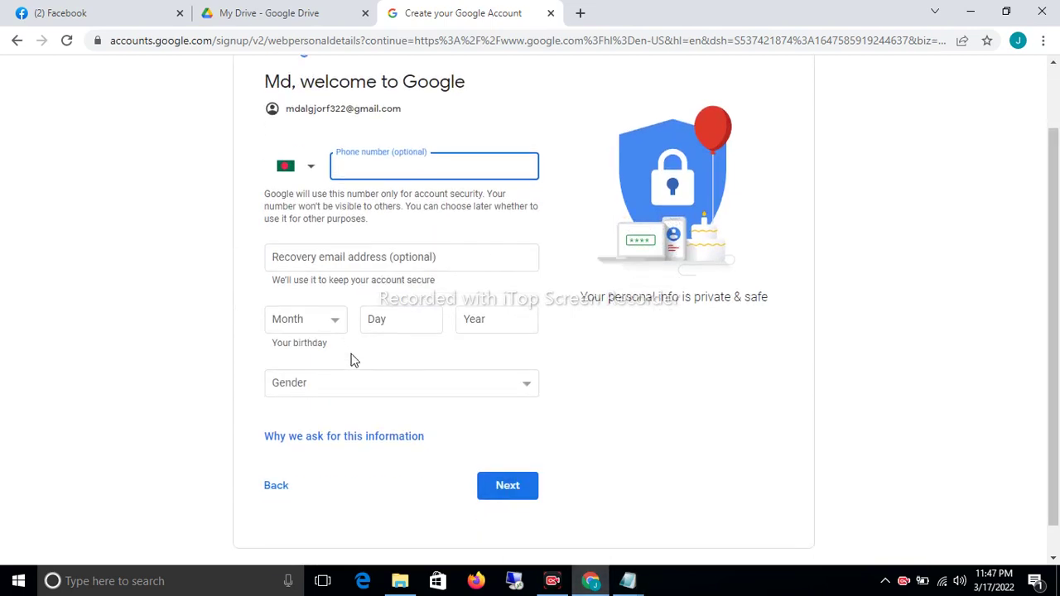
left_click(397, 439)
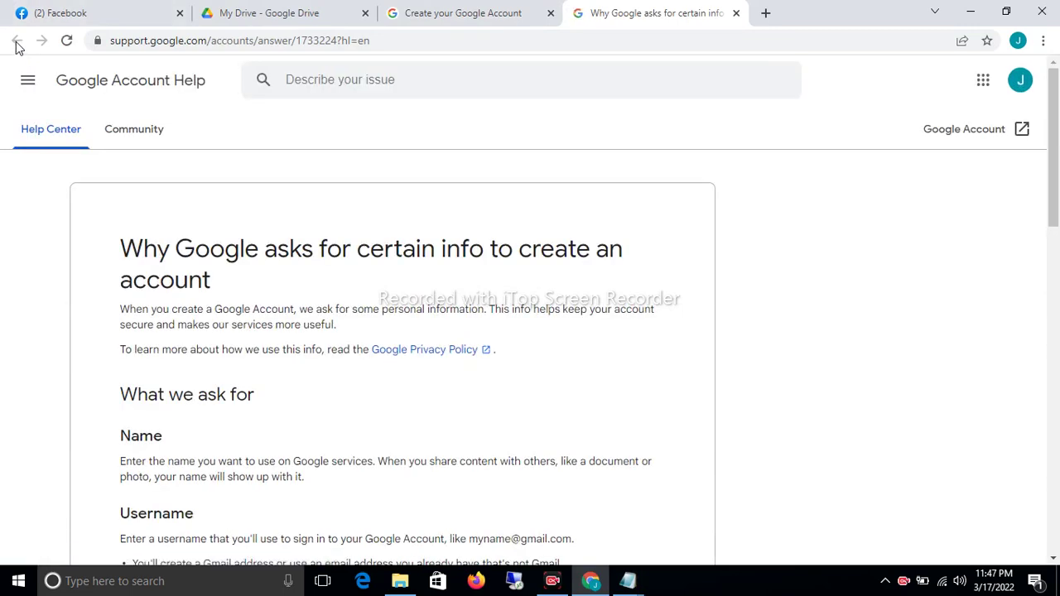
left_click(446, 13)
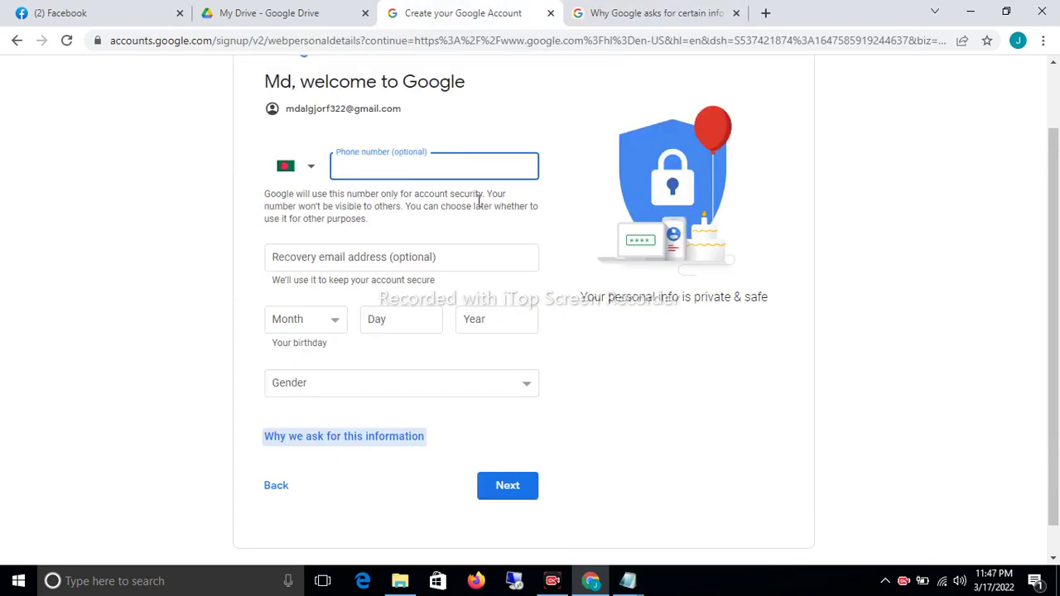
Enter a phone number in the optional phone field and bring Notepad forward
left_click(400, 171)
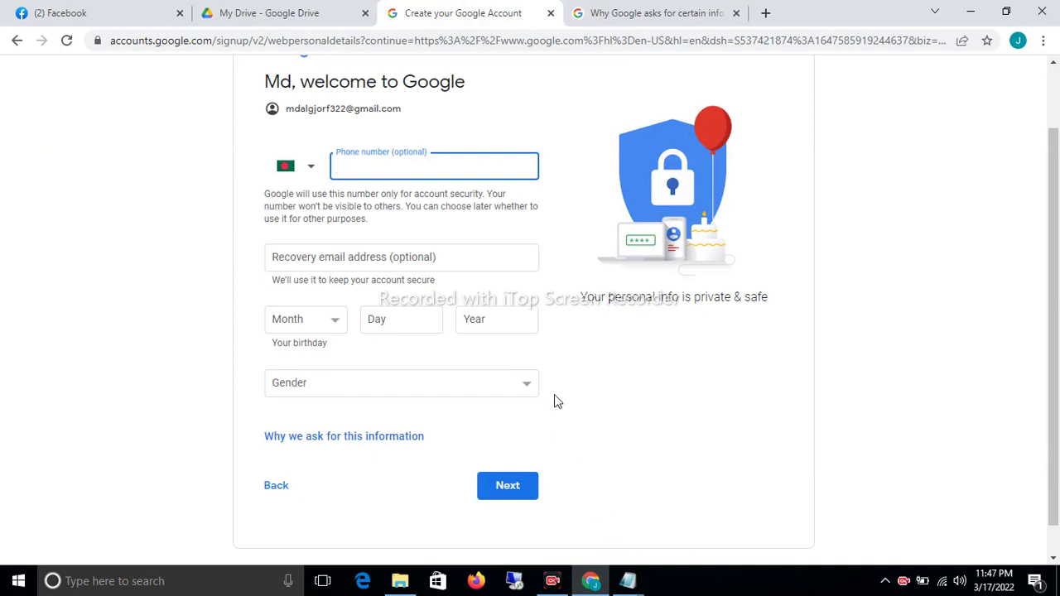
left_click(628, 581)
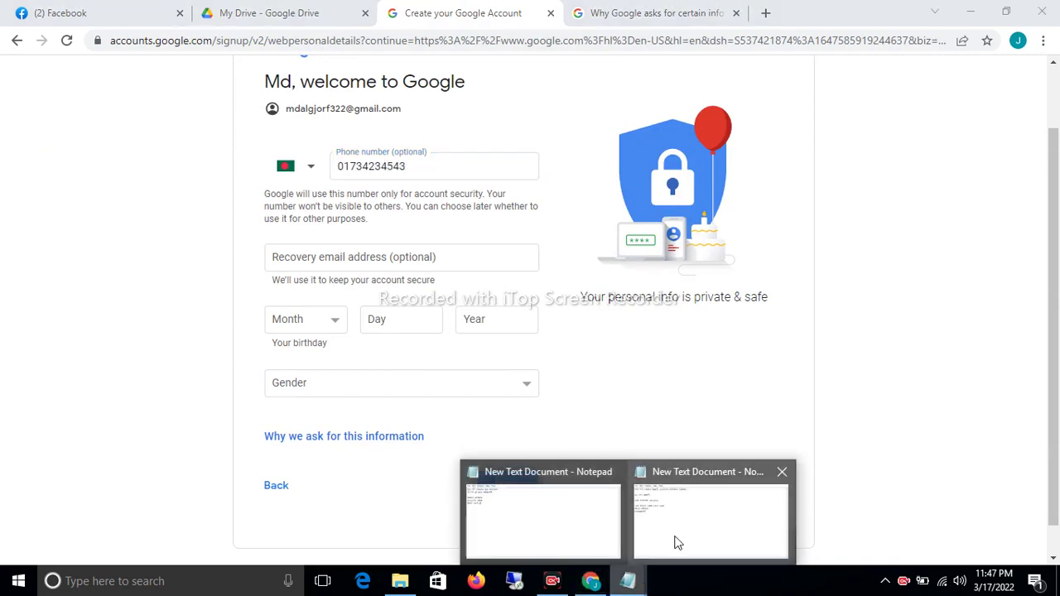
left_click(677, 542)
Add 'use any tipe off number' on a new line below 'password'
key("Return")
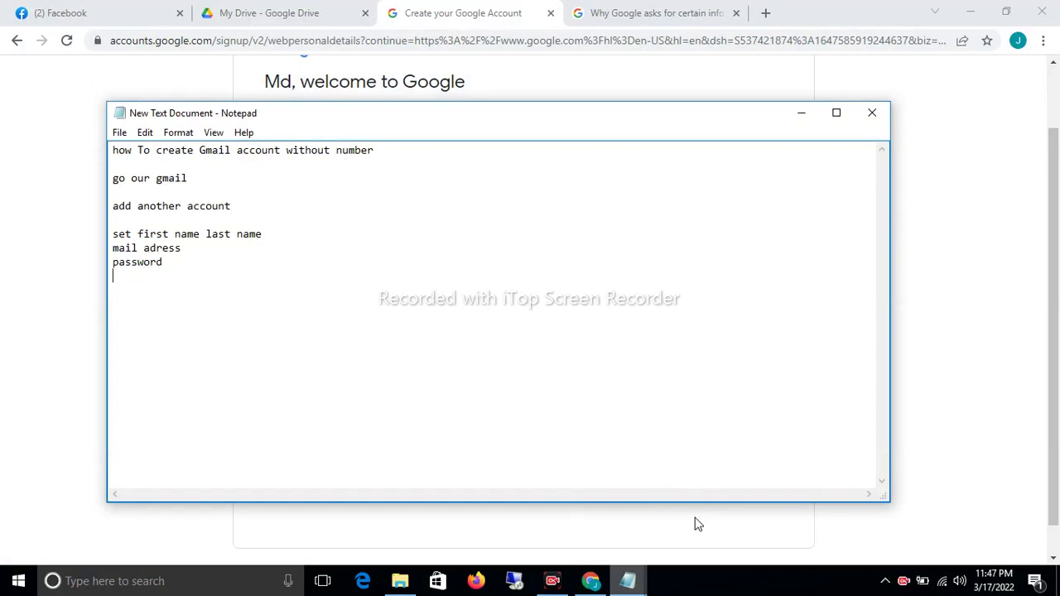
type("use any tipe off numb")
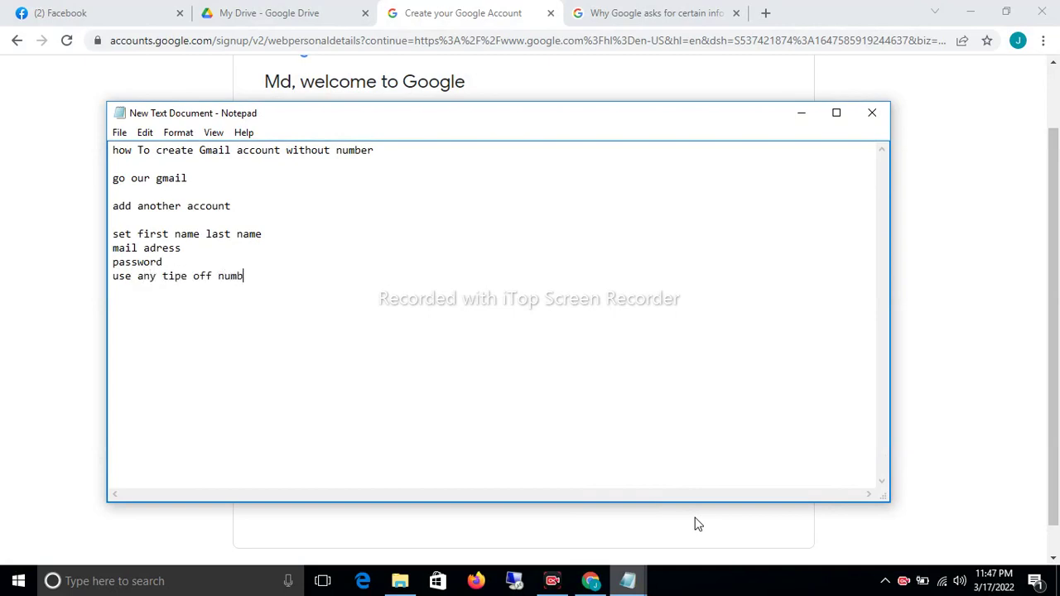
type("er")
Enter the recovery e-mail address on the sign-up form
left_click(604, 581)
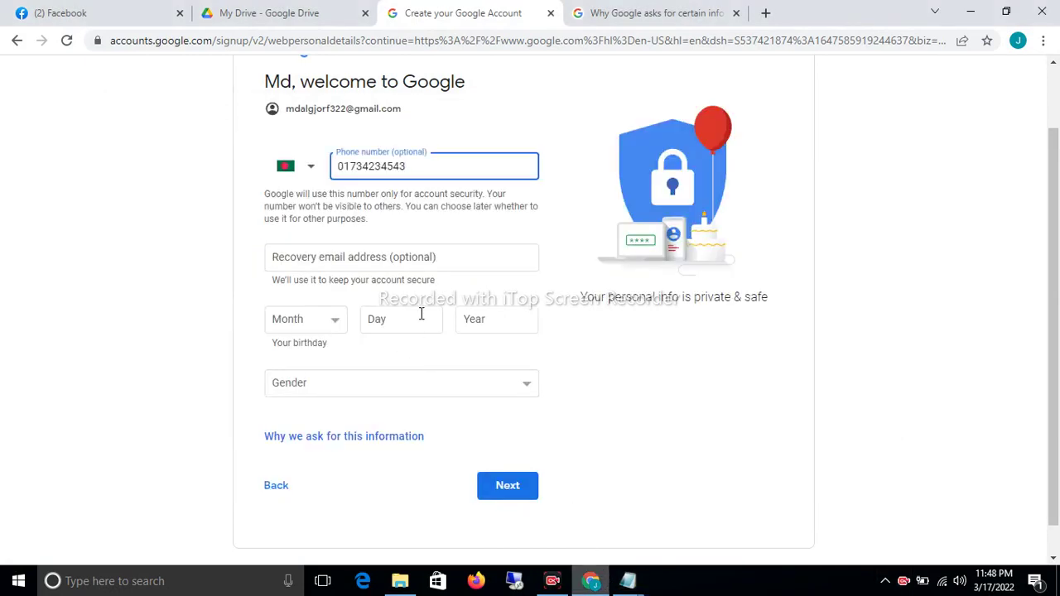
left_click(430, 250)
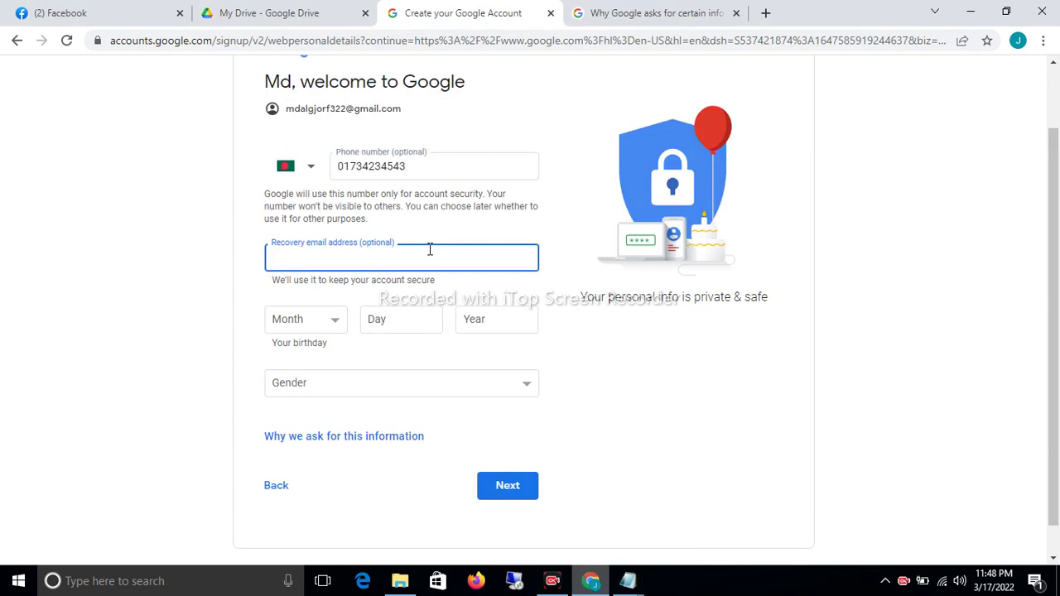
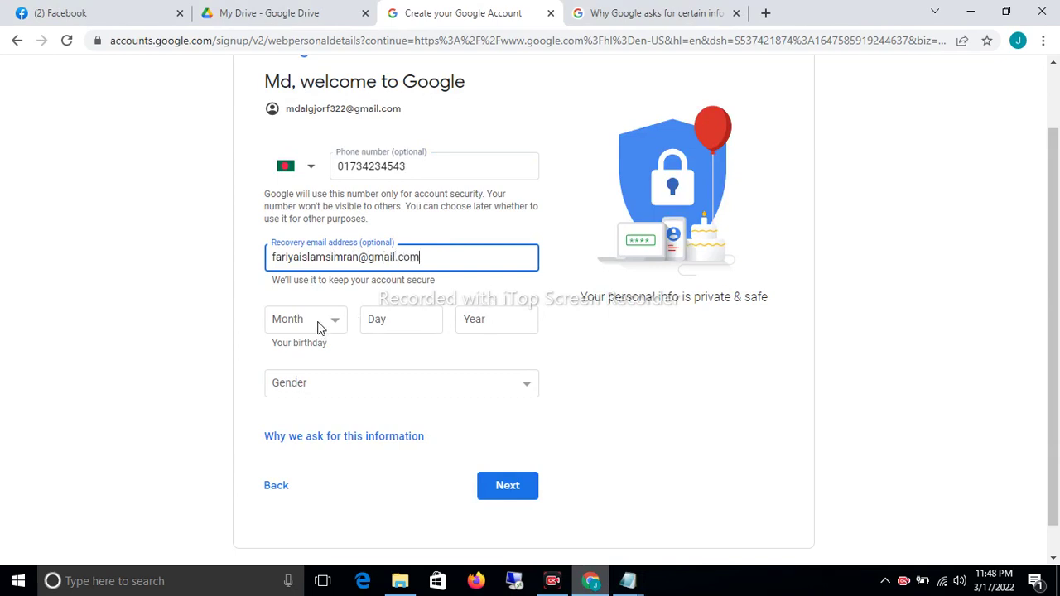
Set the birthday to March 12, 2011 and the gender to Male
left_click(320, 327)
left_click(306, 370)
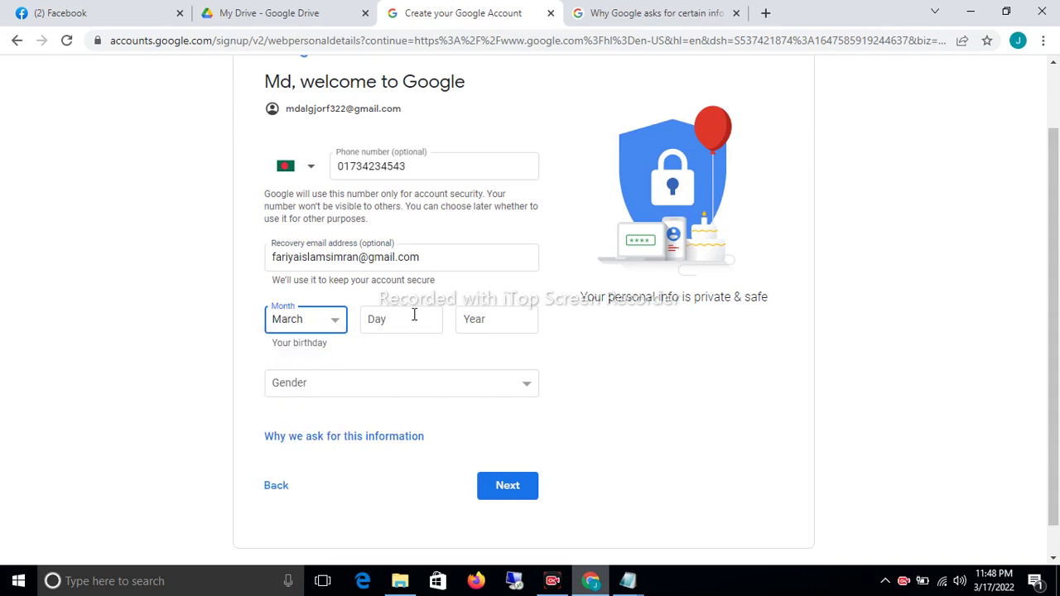
left_click(398, 320)
type("1")
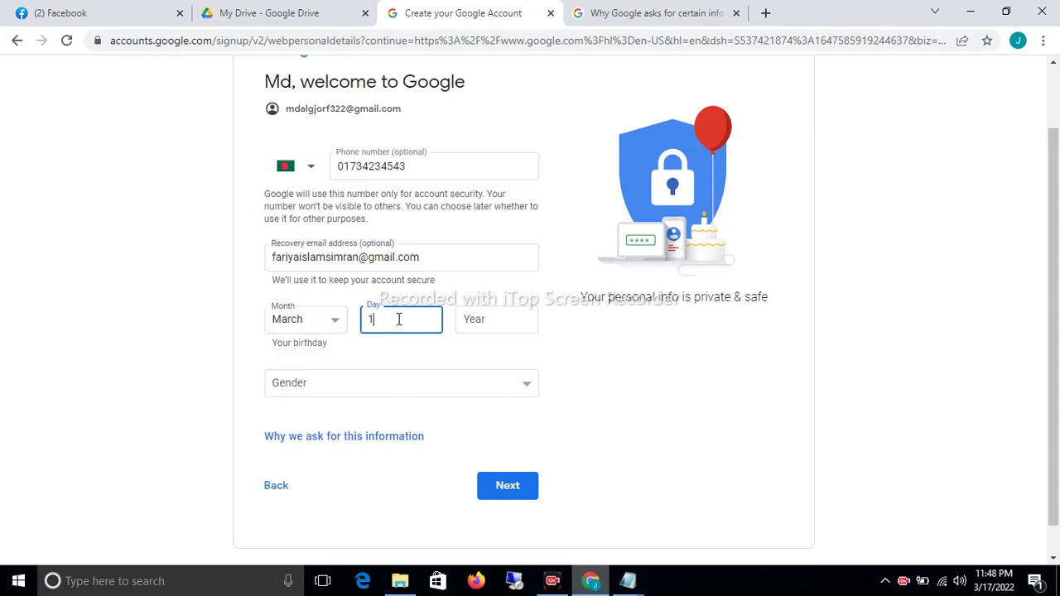
type("2")
left_click(512, 318)
type("2")
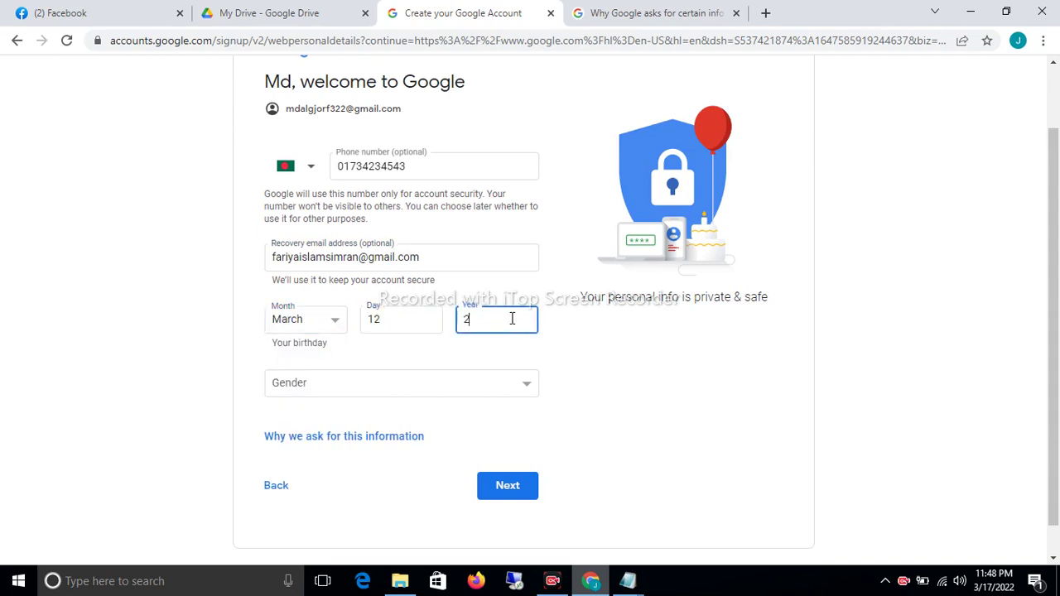
type("011")
left_click(340, 390)
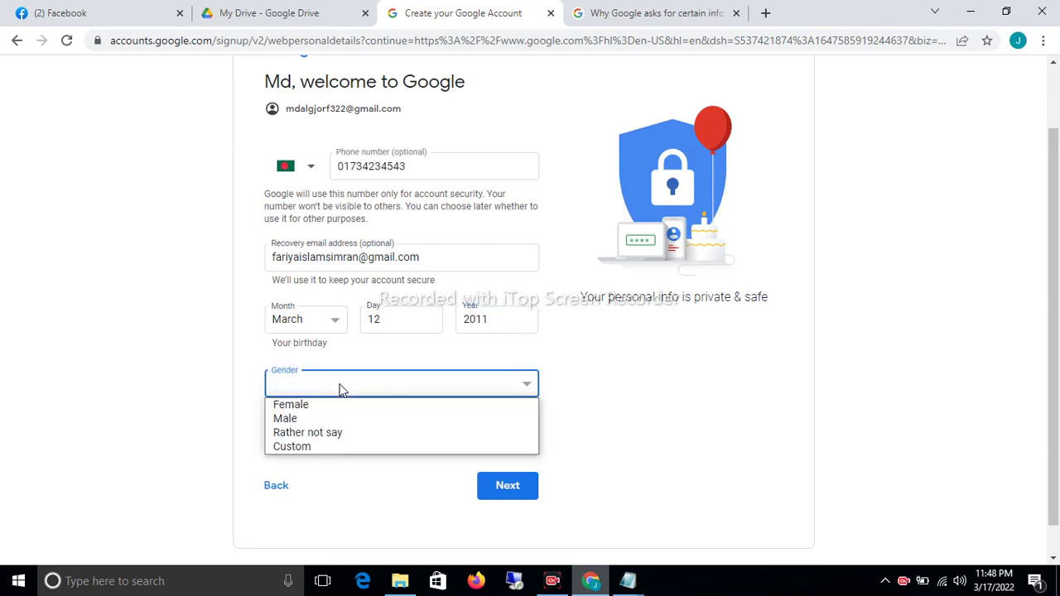
left_click(308, 418)
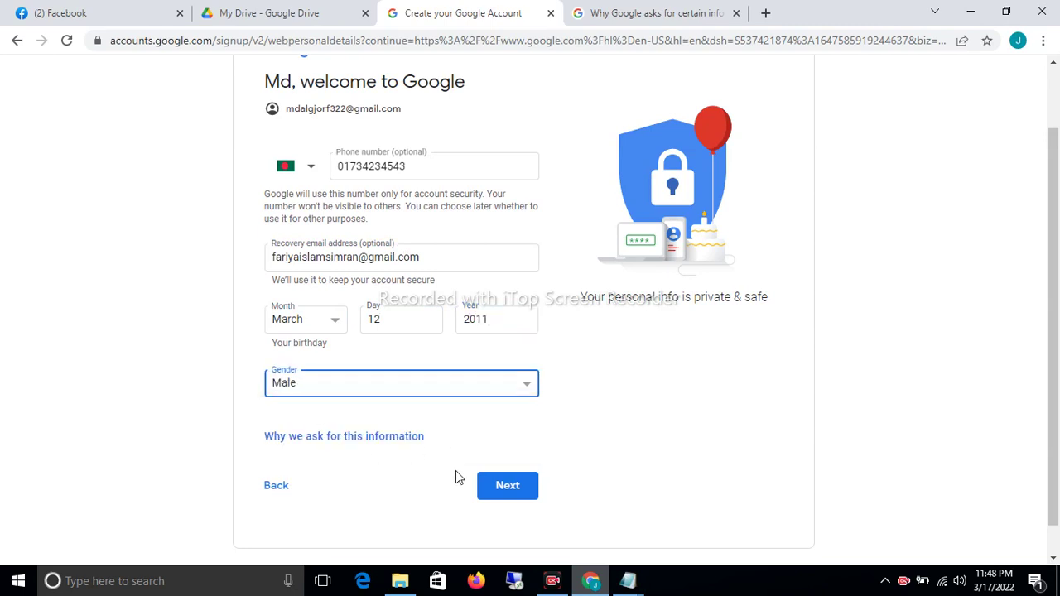
left_click(521, 484)
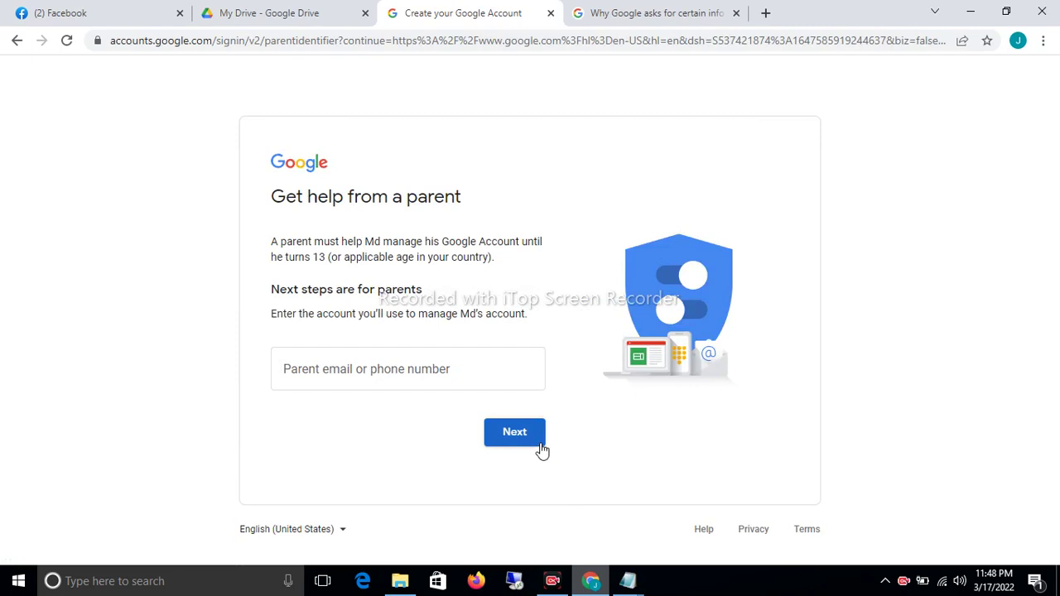
left_click(631, 581)
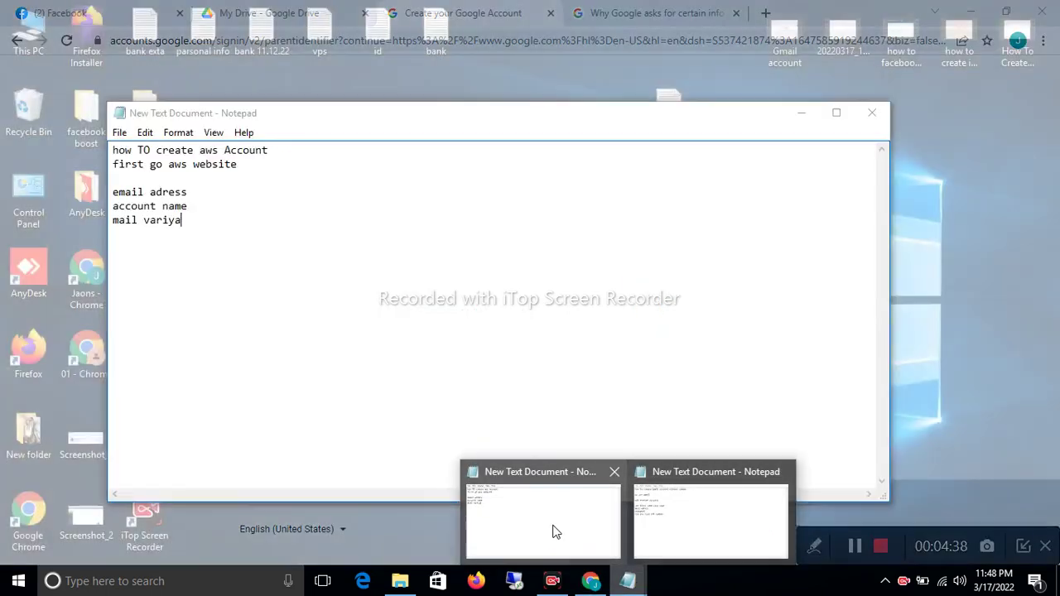
left_click(553, 525)
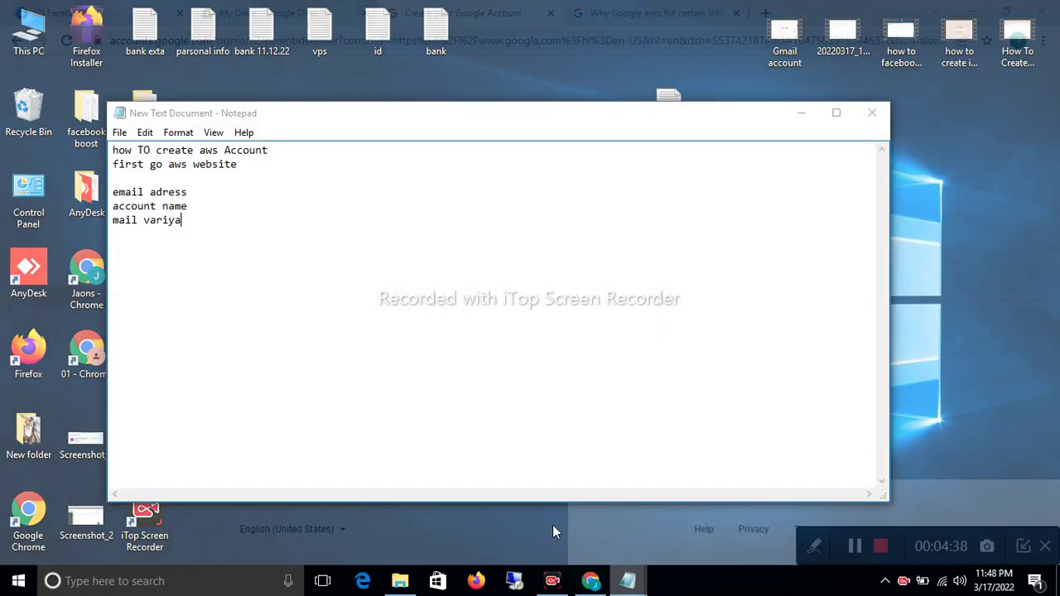
key("Return")
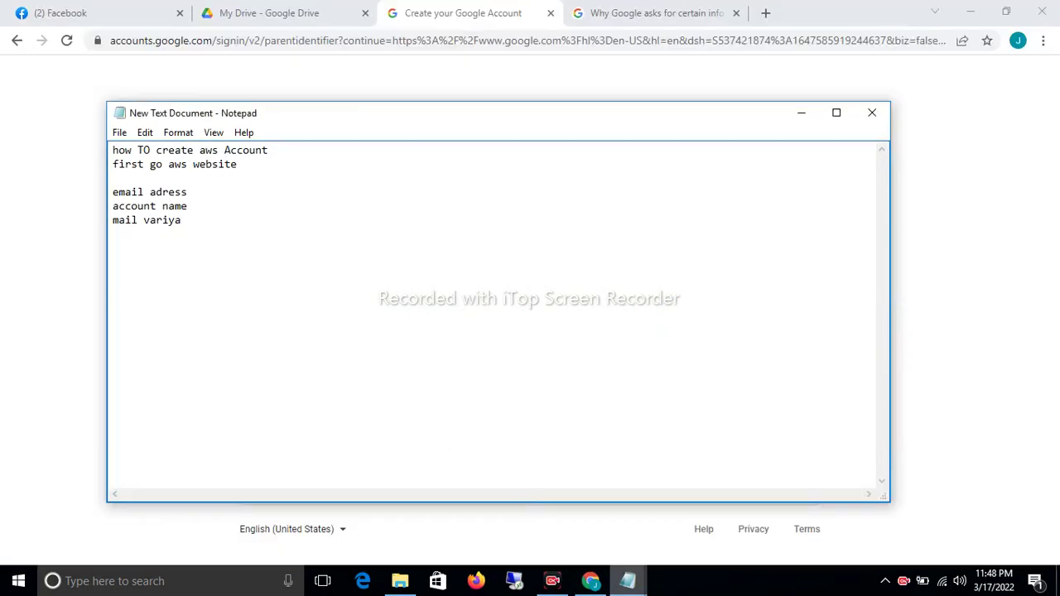
left_click(801, 113)
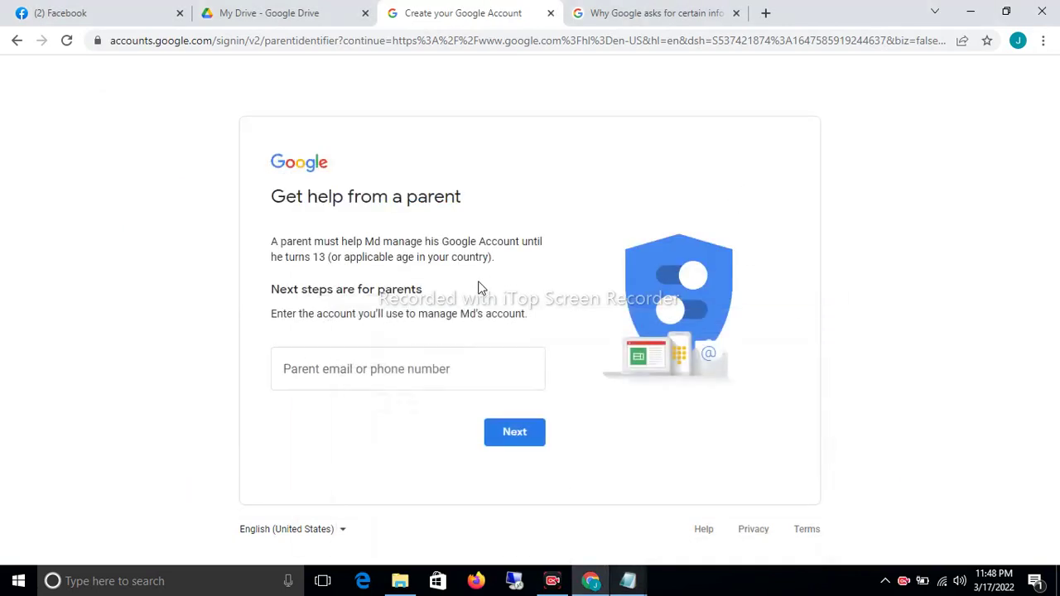
Type the parent's Gmail address as the parent contact and submit it
left_click(410, 369)
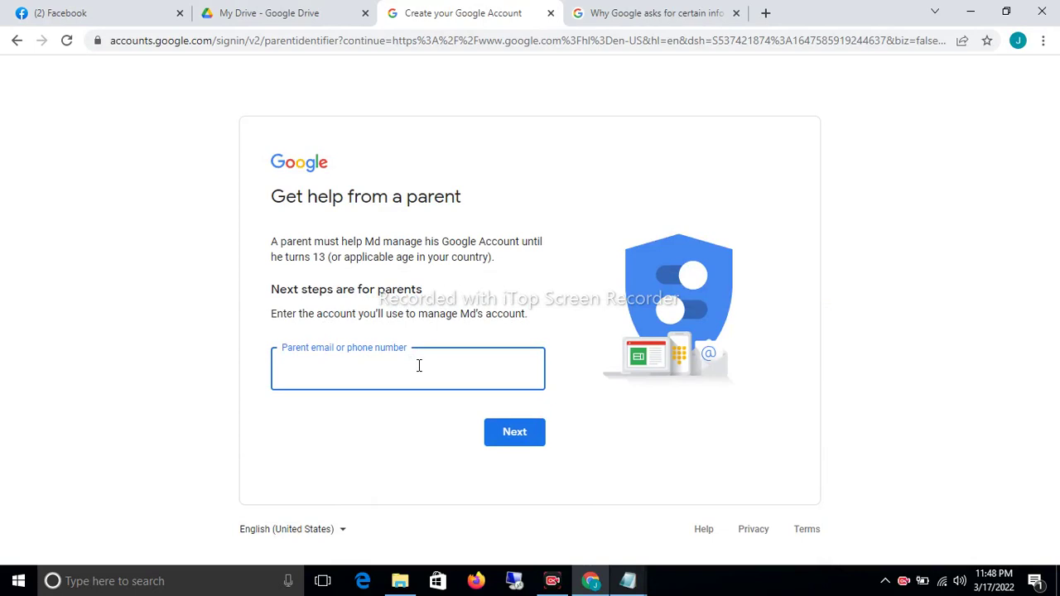
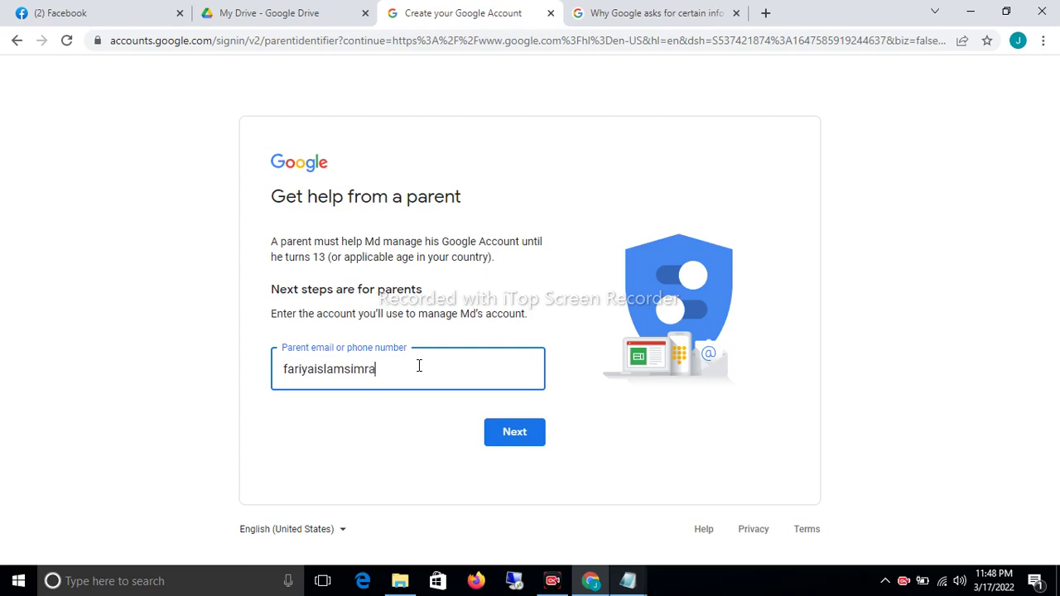
left_click(507, 434)
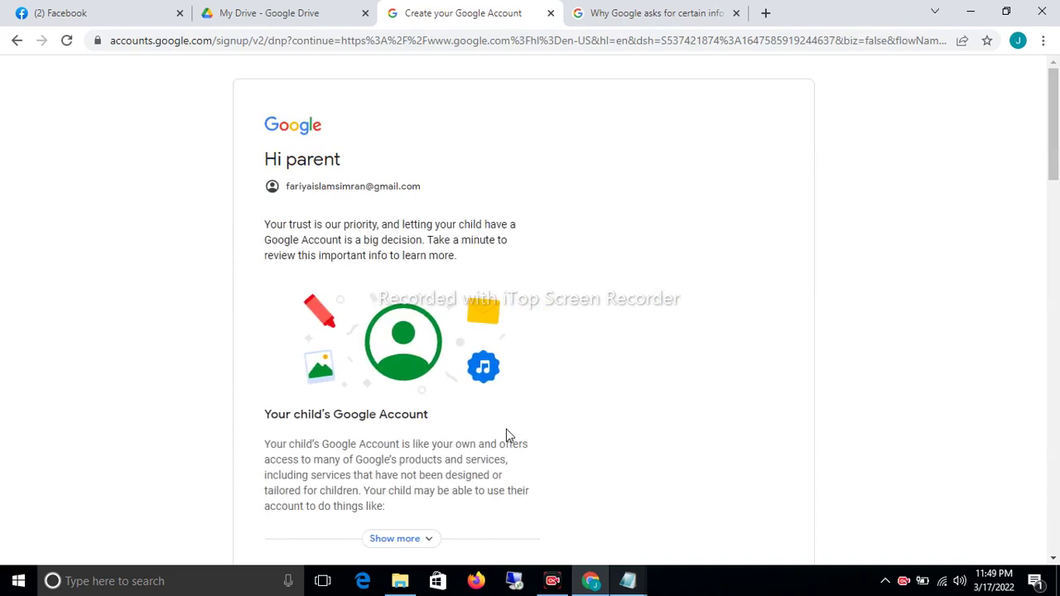
Scroll the Hi parent page past Family Link and Respect Others down to the consent checkboxes
scroll(507, 433, "down", 7)
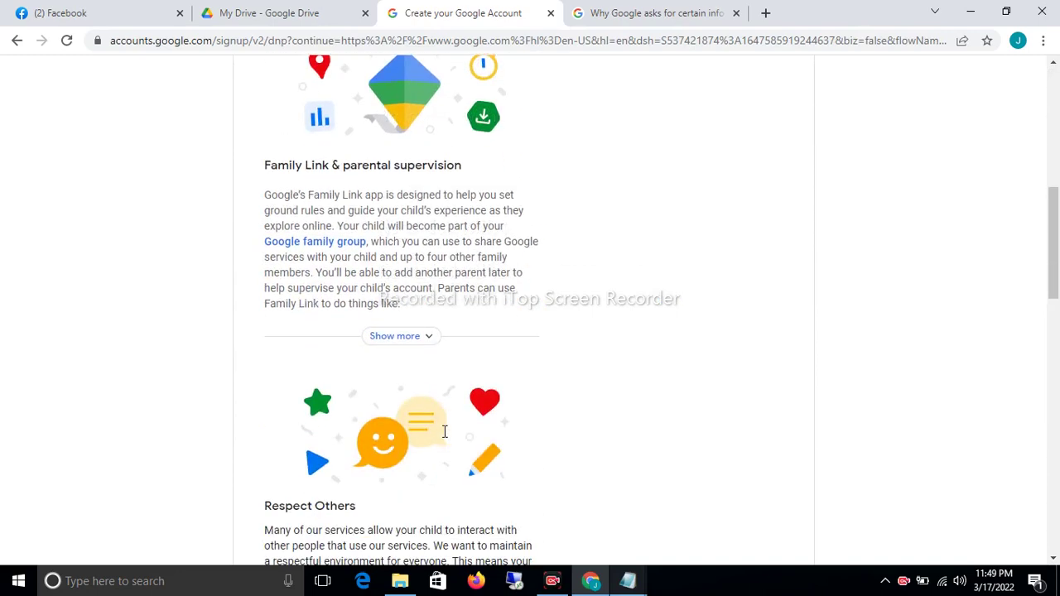
scroll(445, 432, "down", 10)
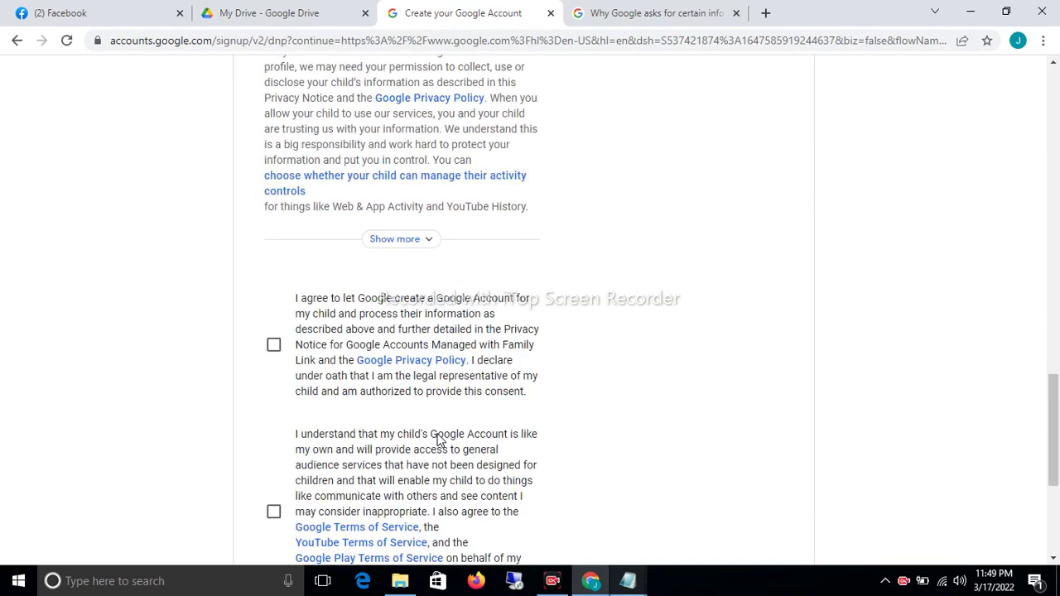
scroll(439, 439, "down", 4)
mouse_move(628, 581)
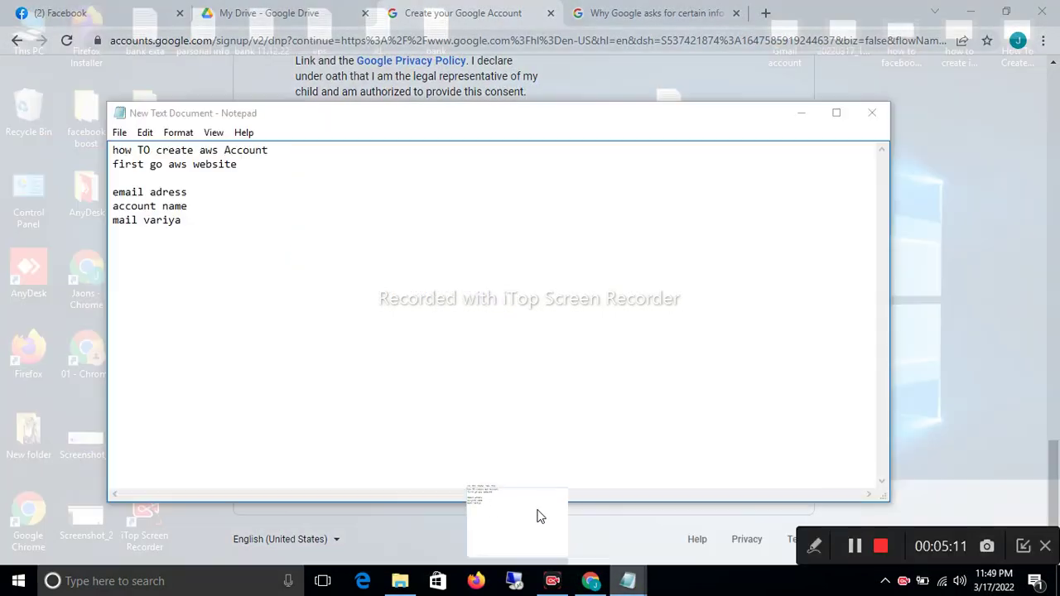
Add the line 'tips any tips off mail adrss' to the Notepad notes, then minimize Notepad
left_click(538, 516)
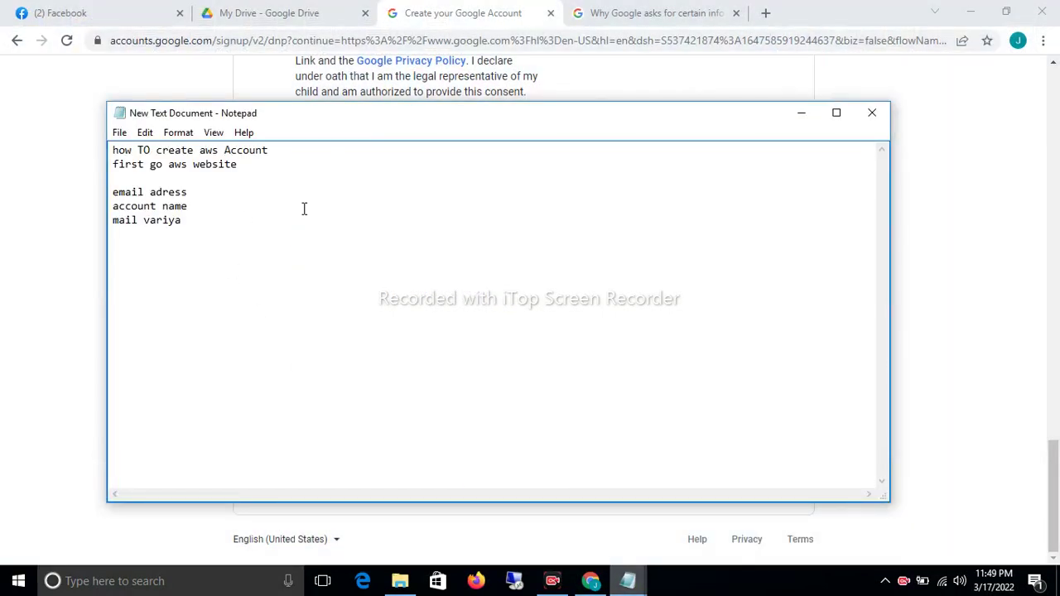
key("Return")
key("Return")
type("tips any tips off mail a")
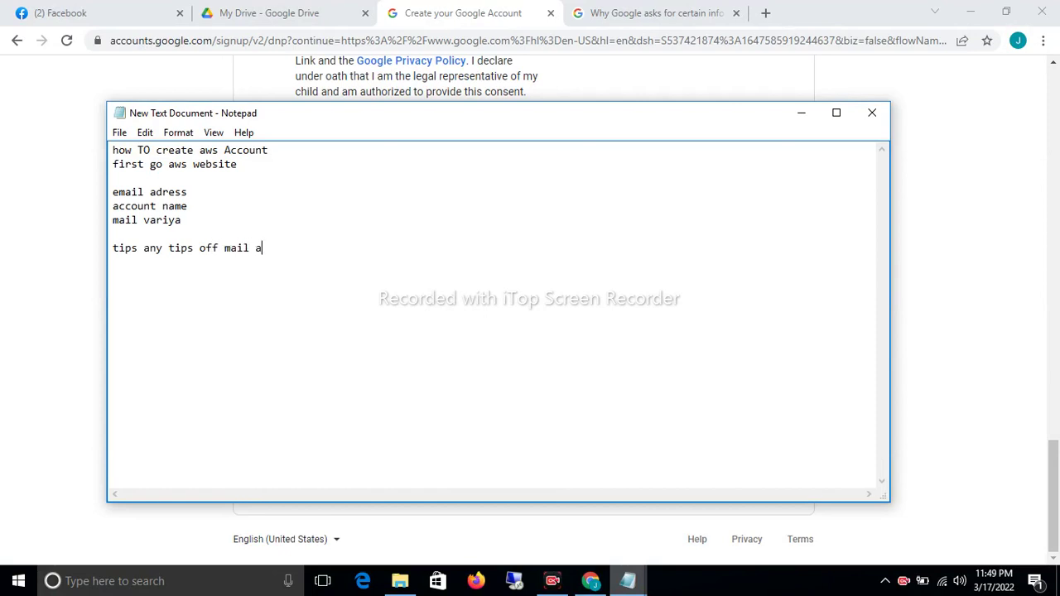
type("drss")
left_click(801, 113)
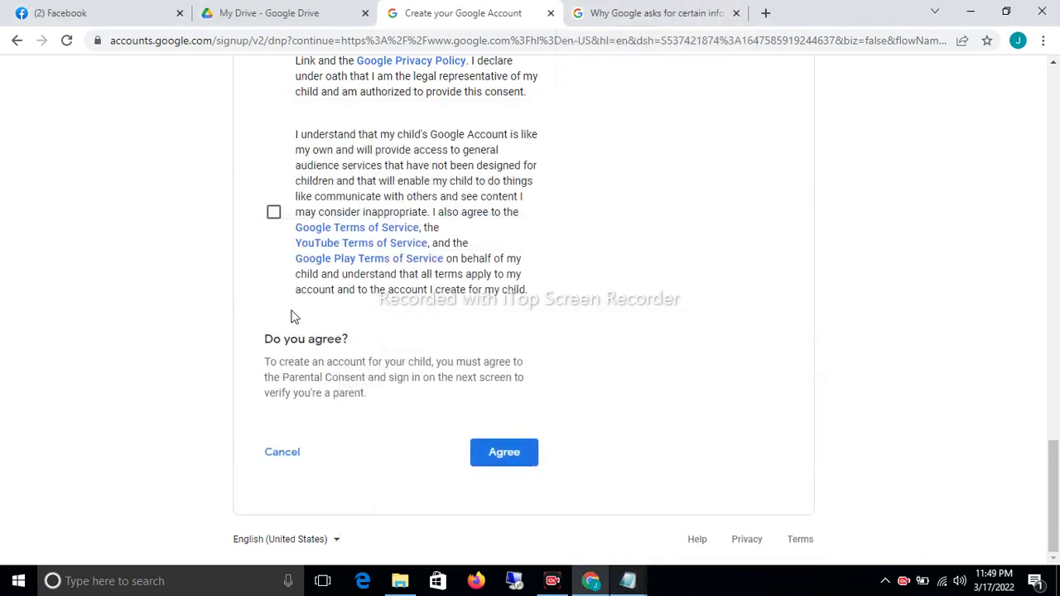
Tick both parental consent checkboxes for creating the child's account
scroll(298, 203, "up", 2)
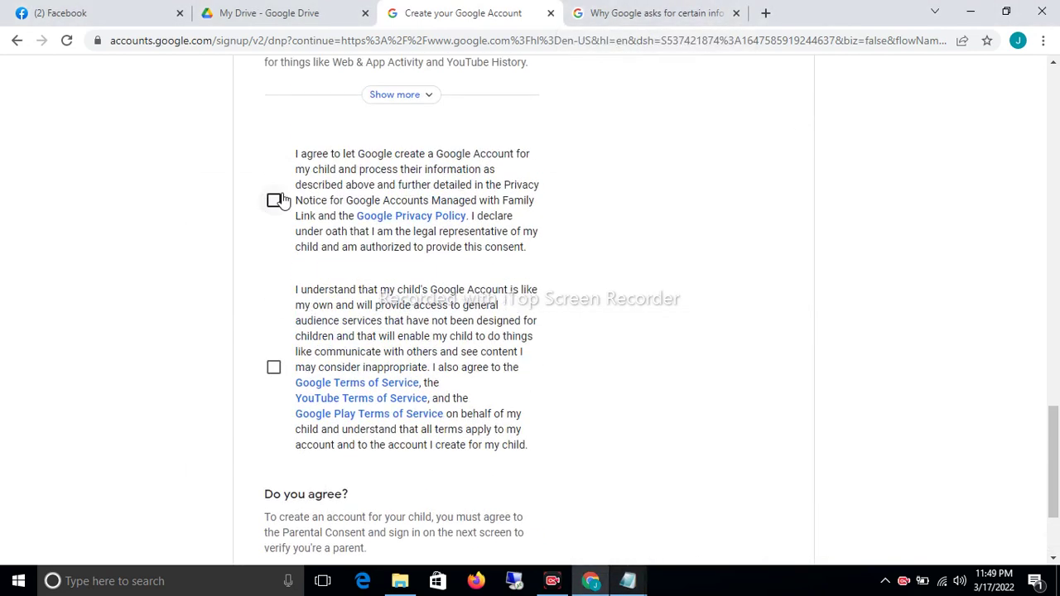
left_click(278, 200)
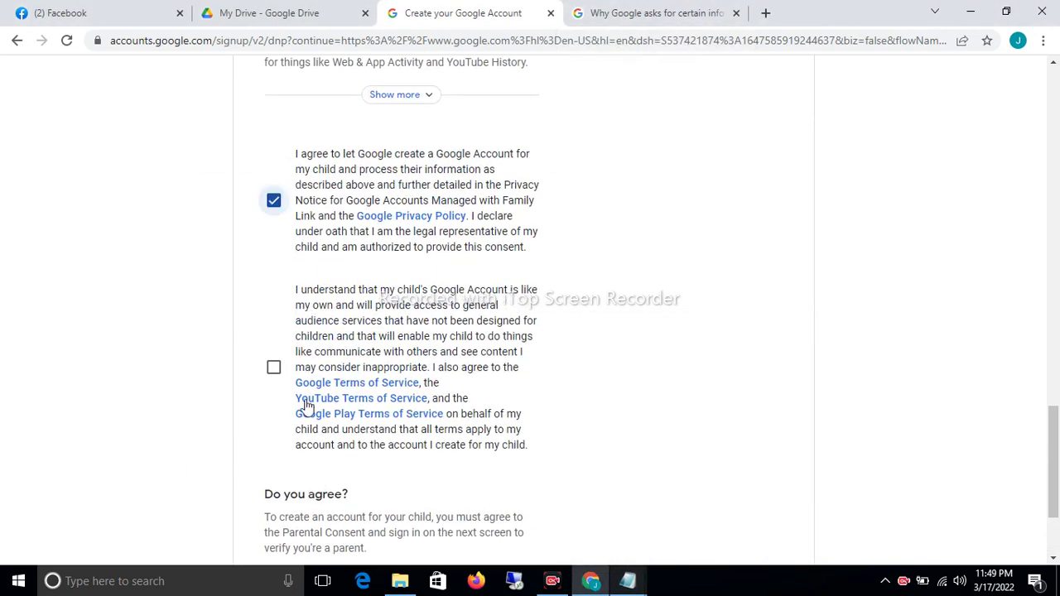
left_click(273, 369)
Agree to give parental consent and confirm the parent's phone is available for verification
scroll(473, 324, "down", 2)
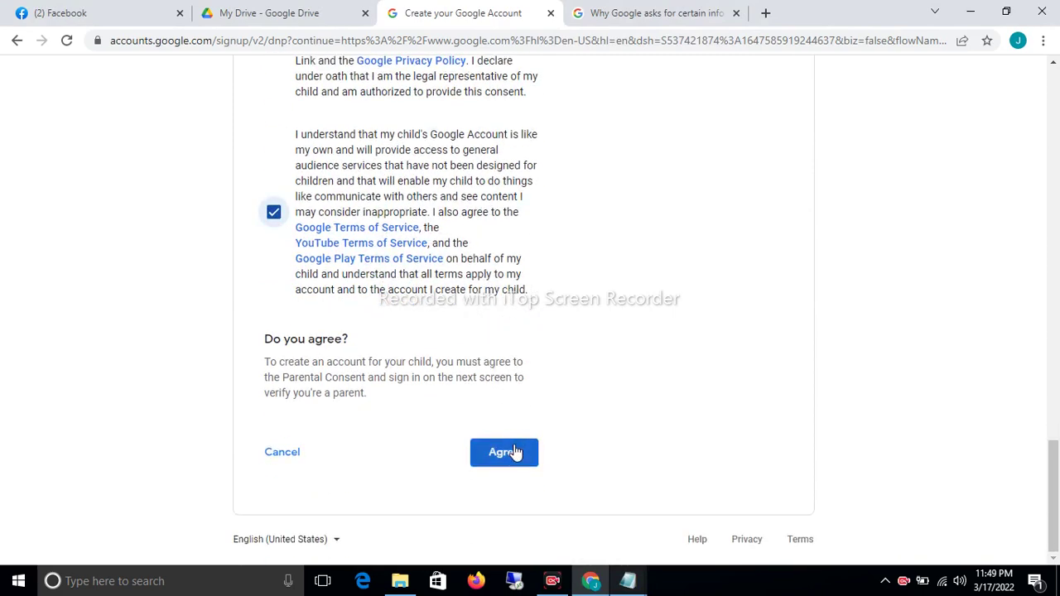
left_click(516, 452)
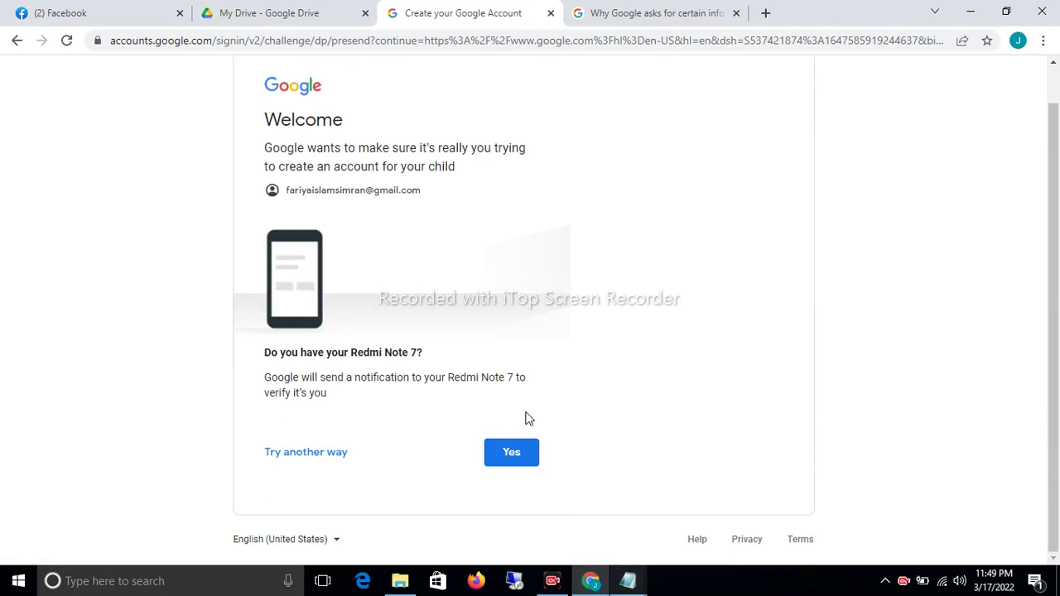
left_click(523, 458)
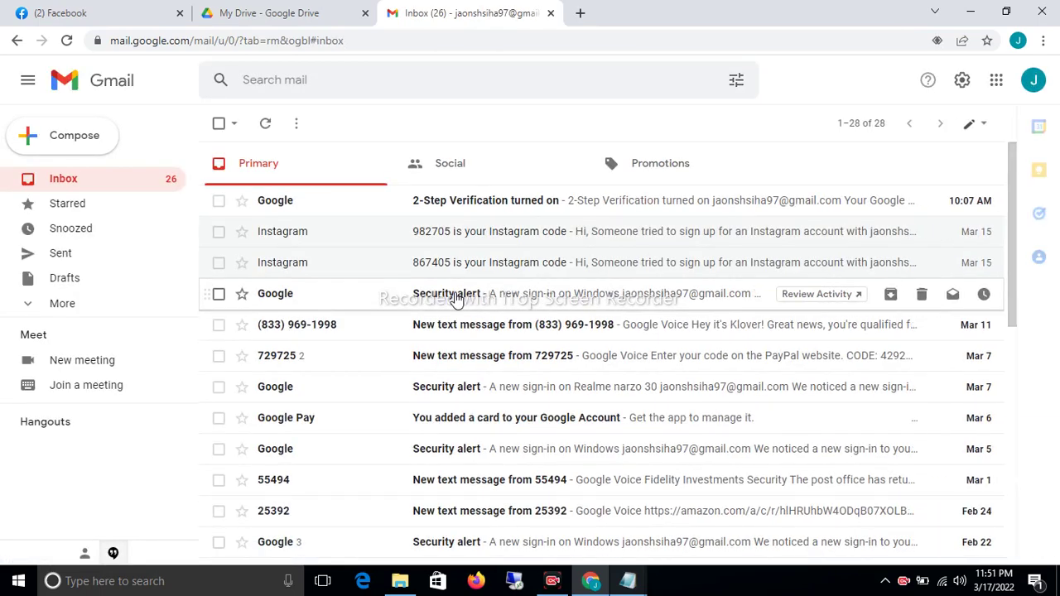
Bring the Notepad notes over Gmail and add the line 'now your mail is ready'
left_click(628, 580)
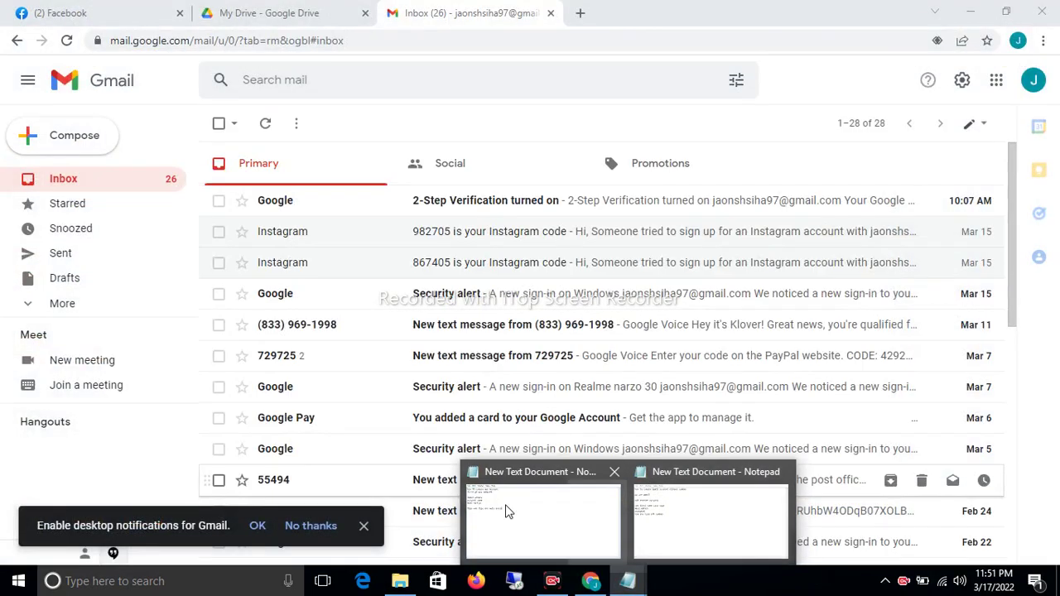
left_click(508, 511)
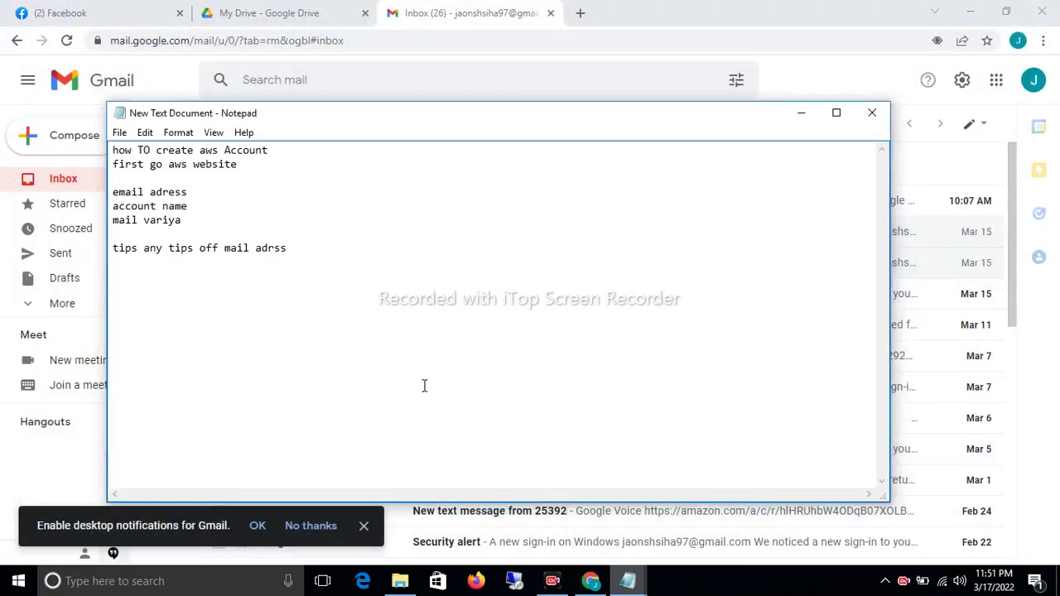
key("Return")
key("Return")
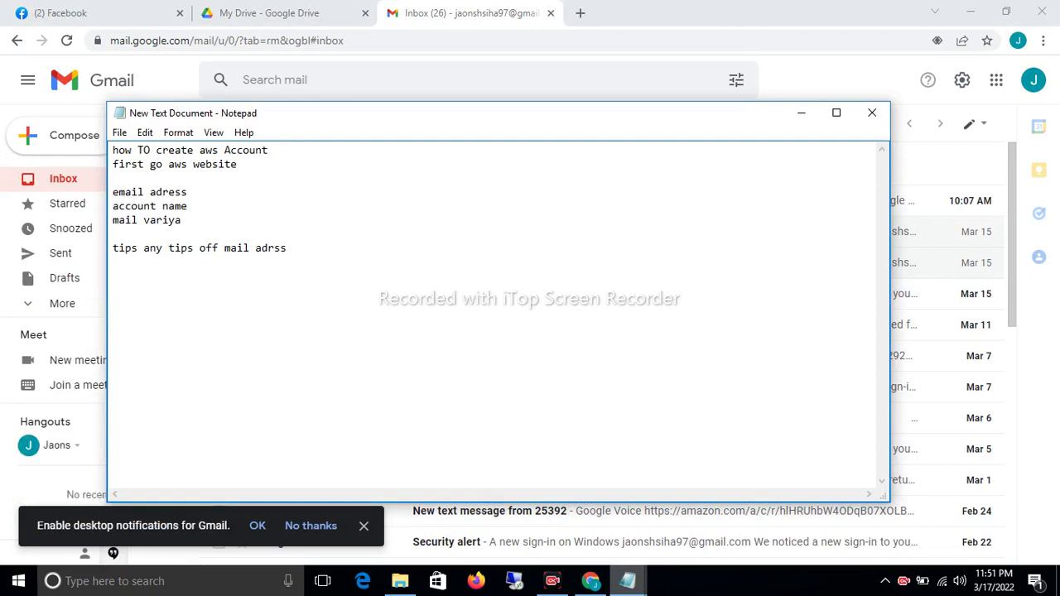
type("no")
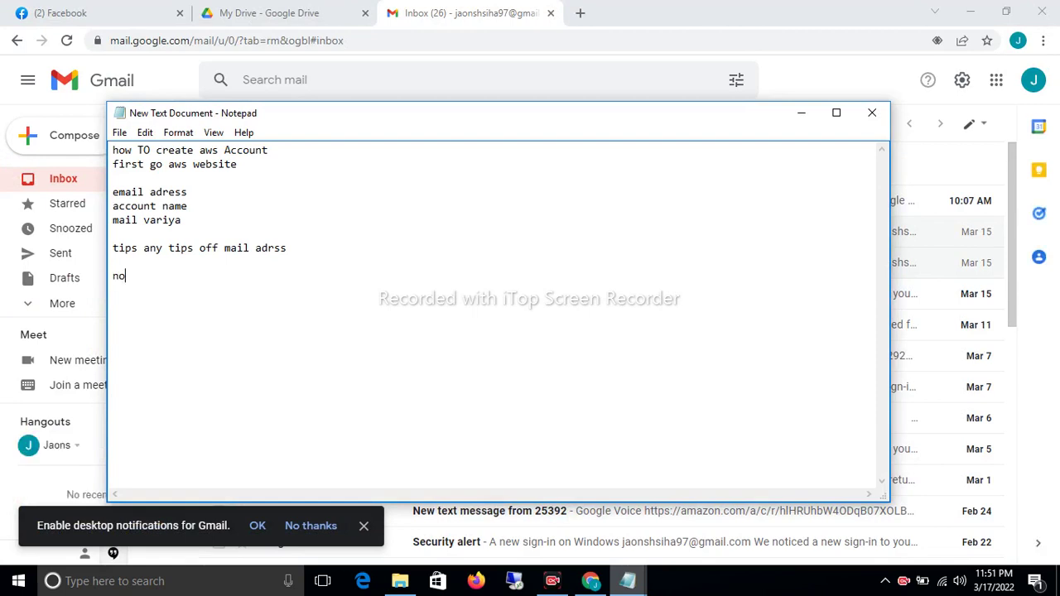
type("w your ")
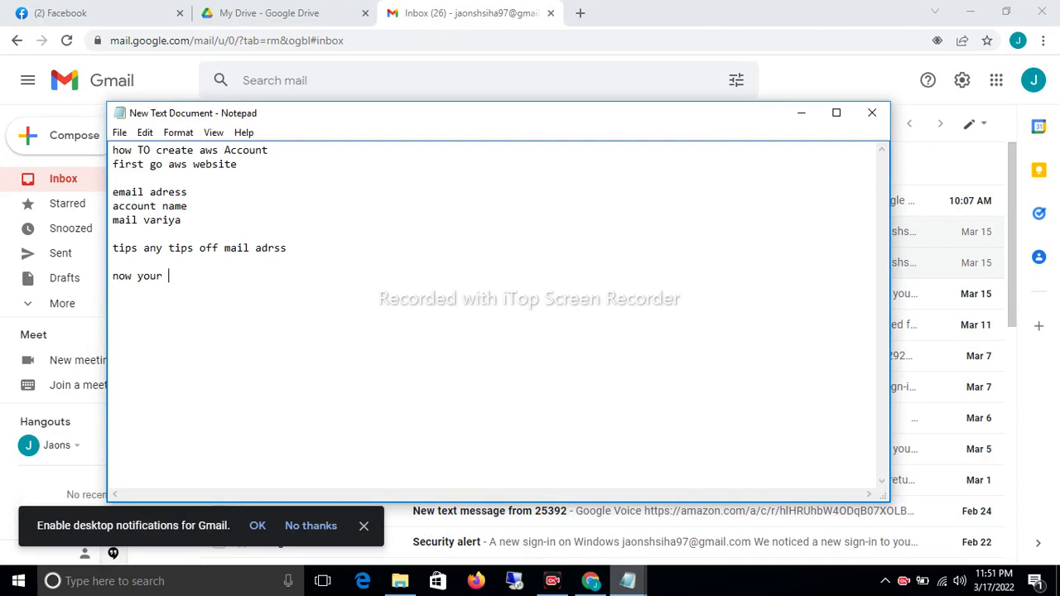
type("mail is ready")
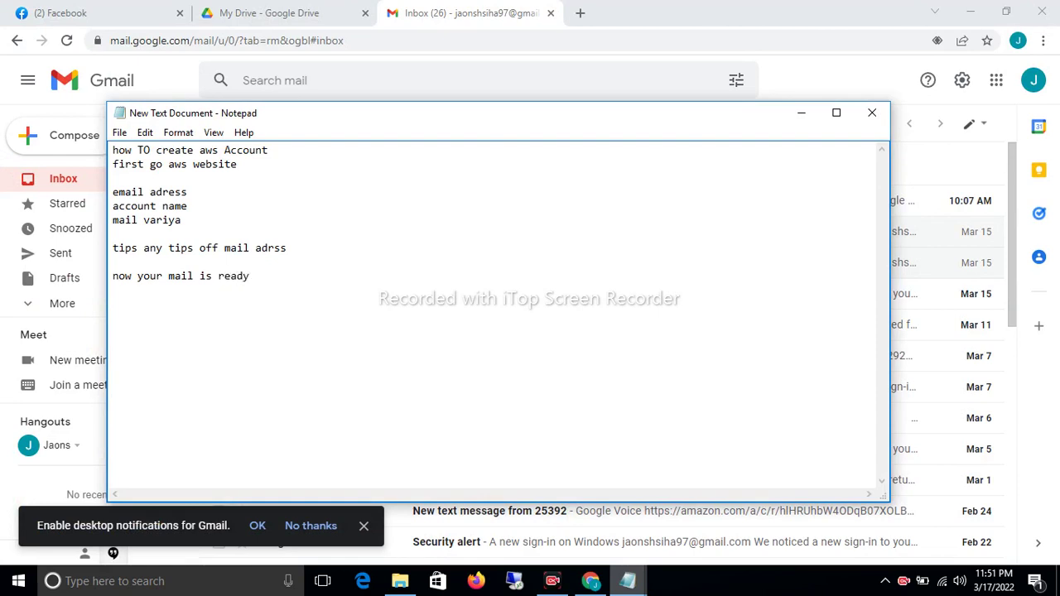